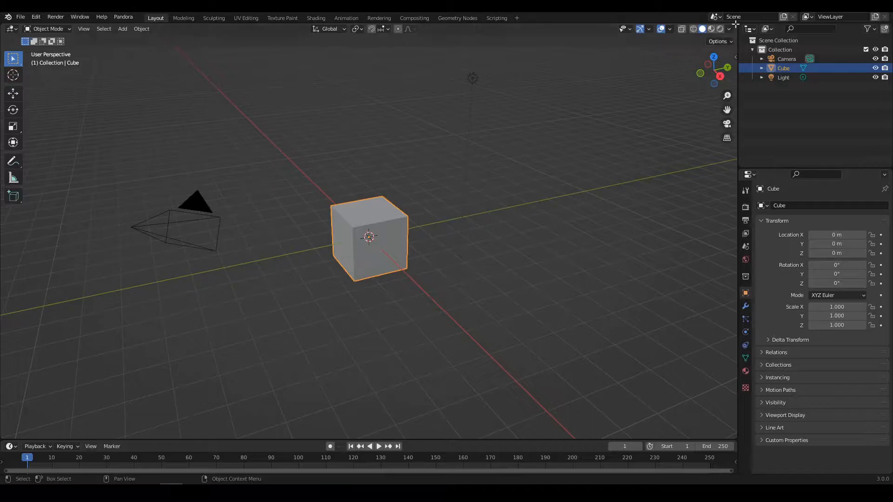
Split the 3D viewport vertically and change the new, larger area to the Compositor editor
{"action": "left_click_drag", "start_coordinate": [734, 24], "coordinate": [286, 117]}
{"action": "left_click", "coordinate": [299, 30]}
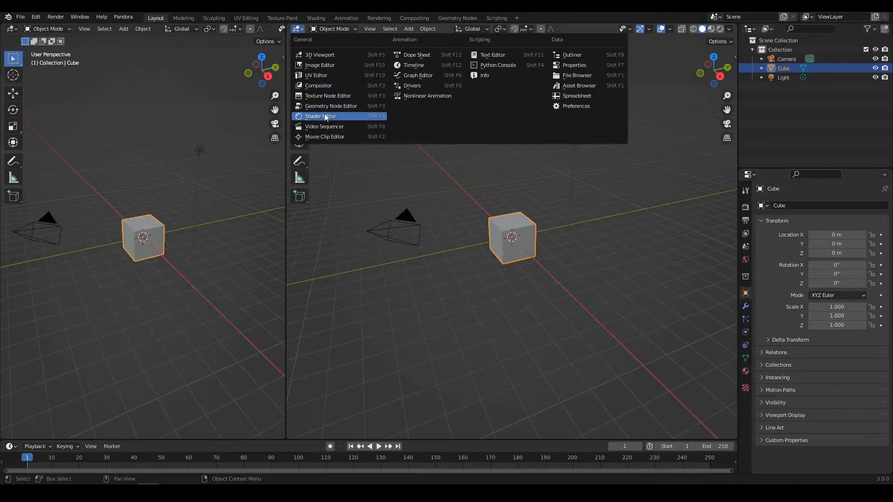
{"action": "left_click", "coordinate": [321, 86]}
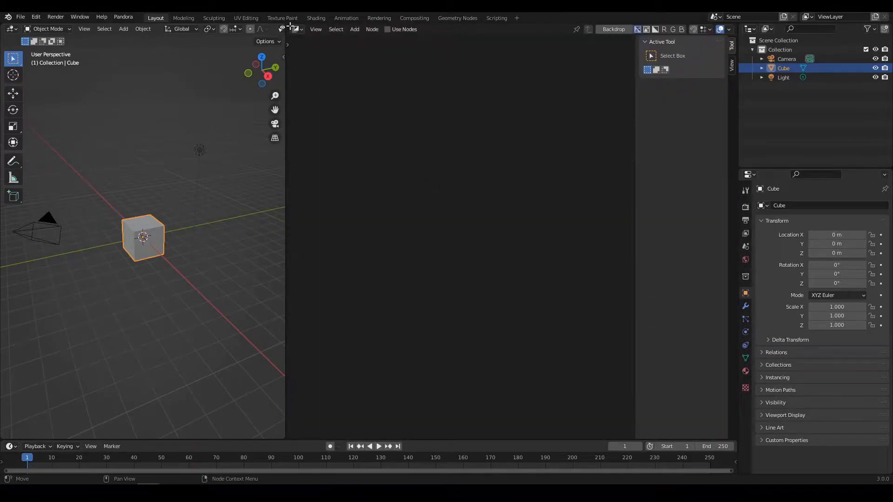
Split the Compositor horizontally and make the upper area an Image Editor showing the Viewer Node image
{"action": "left_click_drag", "start_coordinate": [290, 23], "coordinate": [353, 222]}
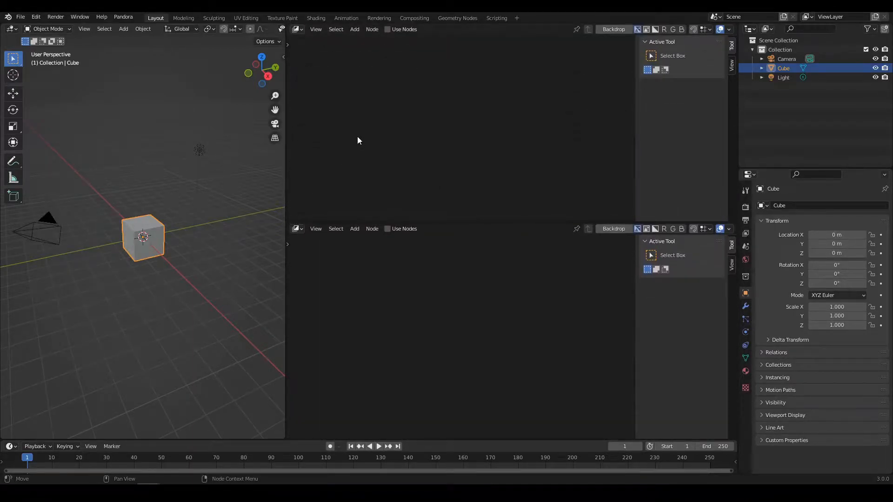
{"action": "left_click", "coordinate": [297, 29]}
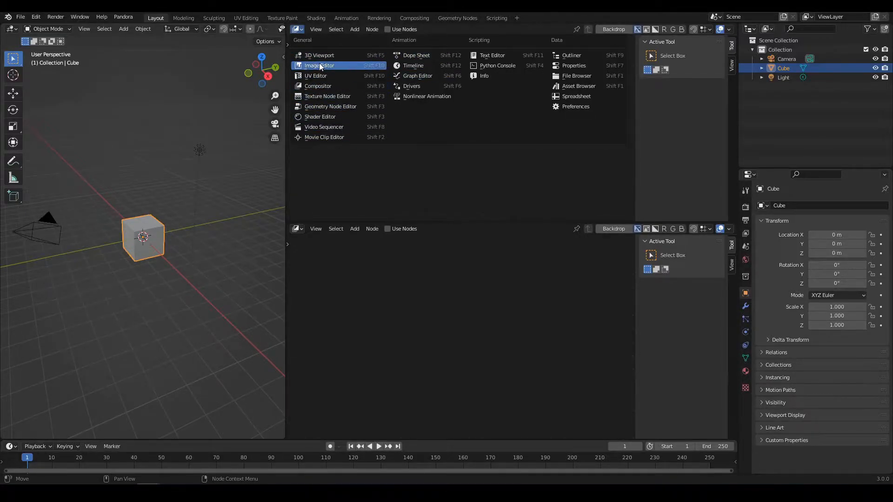
{"action": "left_click", "coordinate": [320, 67]}
{"action": "left_click", "coordinate": [472, 30]}
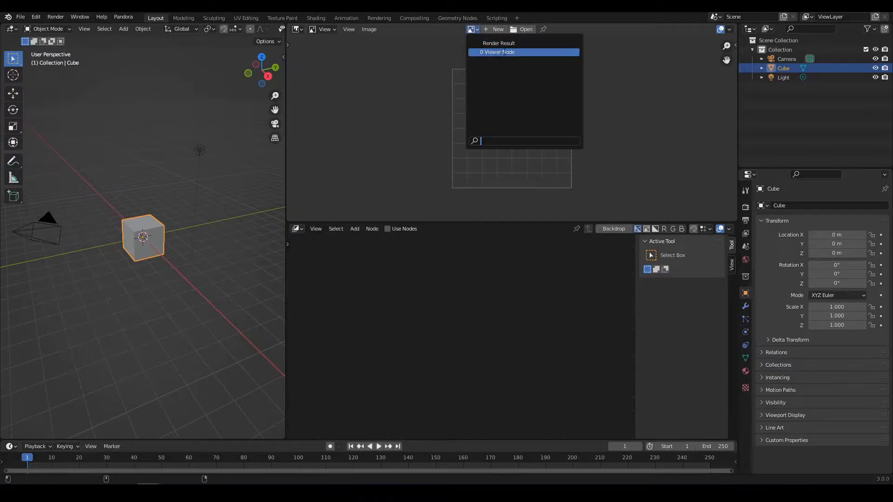
{"action": "key", "text": "Return"}
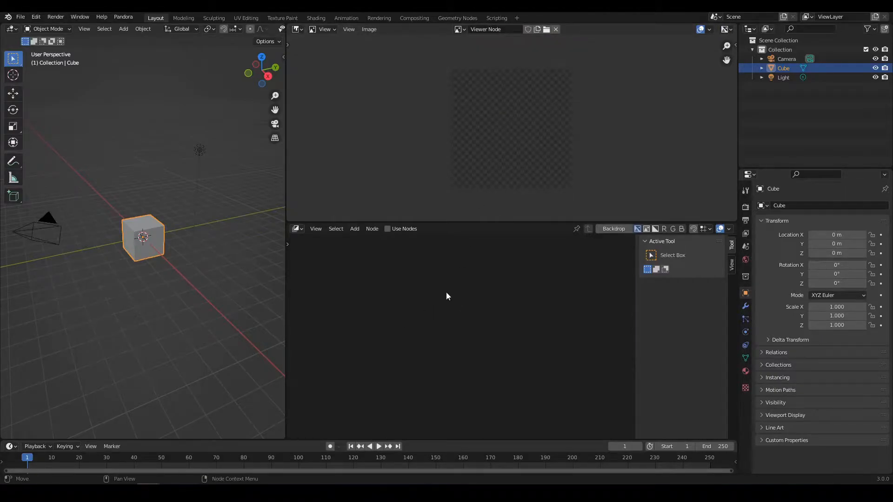
Enable node use in the Compositor and hide its sidebar
{"action": "left_click", "coordinate": [386, 228]}
{"action": "middle_click_drag", "start_coordinate": [391, 349], "coordinate": [286, 365]}
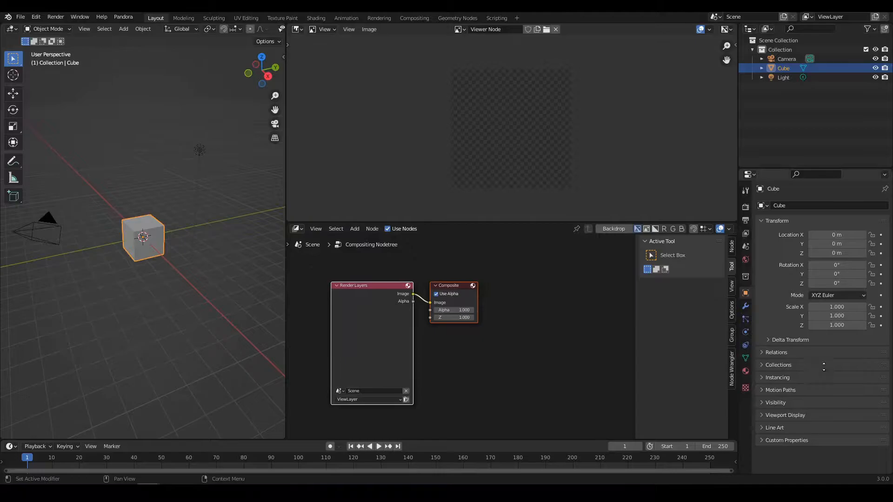
{"action": "middle_click_drag", "start_coordinate": [596, 351], "coordinate": [632, 348]}
{"action": "key", "text": "n"}
Spread the Render Layers and Composite nodes far apart to leave room for other nodes between them
{"action": "scroll", "coordinate": [557, 335], "scroll_direction": "up", "scroll_amount": 4}
{"action": "middle_click_drag", "start_coordinate": [567, 349], "coordinate": [513, 363]}
{"action": "left_click", "coordinate": [613, 344]}
{"action": "scroll", "coordinate": [609, 344], "scroll_direction": "down", "scroll_amount": 5}
{"action": "left_click_drag", "start_coordinate": [505, 299], "coordinate": [629, 277]}
{"action": "left_click_drag", "start_coordinate": [412, 300], "coordinate": [351, 305]}
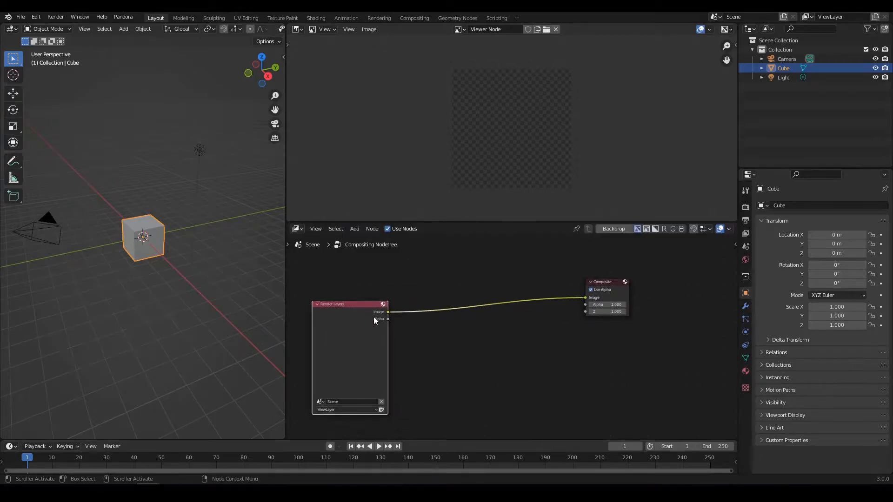
{"action": "left_click_drag", "start_coordinate": [606, 282], "coordinate": [643, 272]}
{"action": "left_click_drag", "start_coordinate": [353, 304], "coordinate": [385, 301]}
Check the Compositing and Sequencer pipeline options in the Post Processing section of the output properties
{"action": "left_click", "coordinate": [745, 207]}
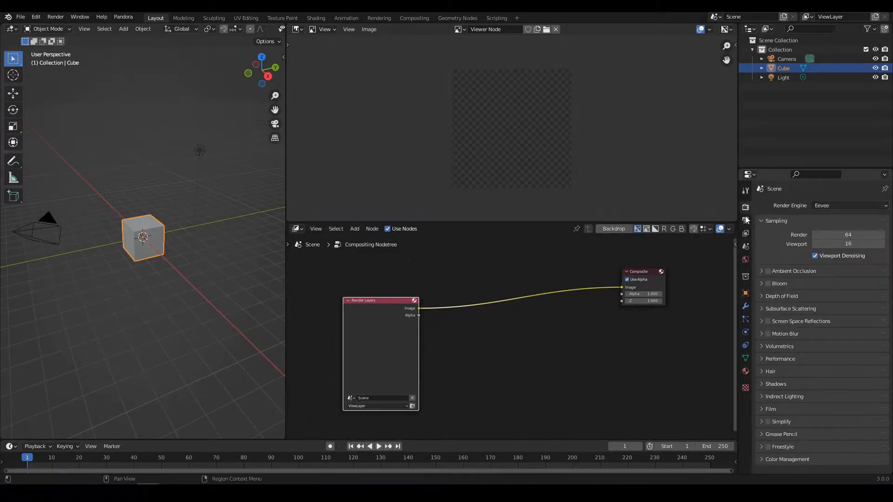
{"action": "left_click", "coordinate": [745, 221]}
{"action": "scroll", "coordinate": [787, 402], "scroll_direction": "down", "scroll_amount": 2}
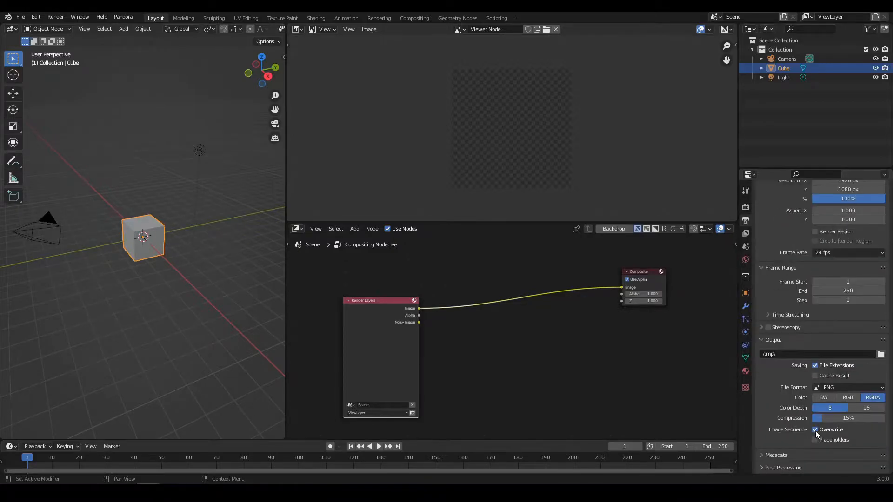
{"action": "left_click", "coordinate": [780, 468]}
{"action": "scroll", "coordinate": [772, 438], "scroll_direction": "down", "scroll_amount": 2}
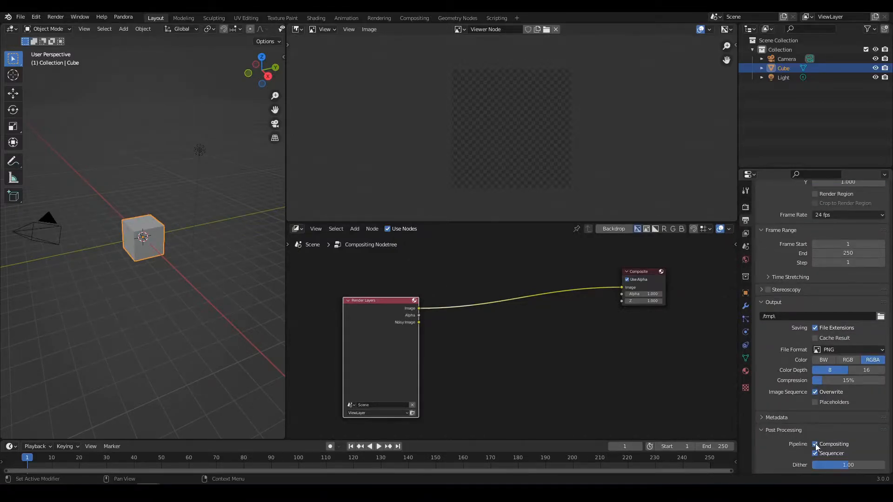
{"action": "left_click_drag", "start_coordinate": [816, 444], "coordinate": [816, 452]}
Add an Image Sequence input node to the Compositor using all EXR frames in the Sequence04 folder
{"action": "mouse_move", "coordinate": [482, 347]}
{"action": "middle_mouse_down"}
{"action": "mouse_move", "coordinate": [481, 320]}
{"action": "mouse_move", "coordinate": [482, 357]}
{"action": "middle_mouse_up"}
{"action": "scroll", "coordinate": [481, 336], "scroll_direction": "down", "scroll_amount": 8}
{"action": "middle_click_drag", "start_coordinate": [471, 298], "coordinate": [490, 316]}
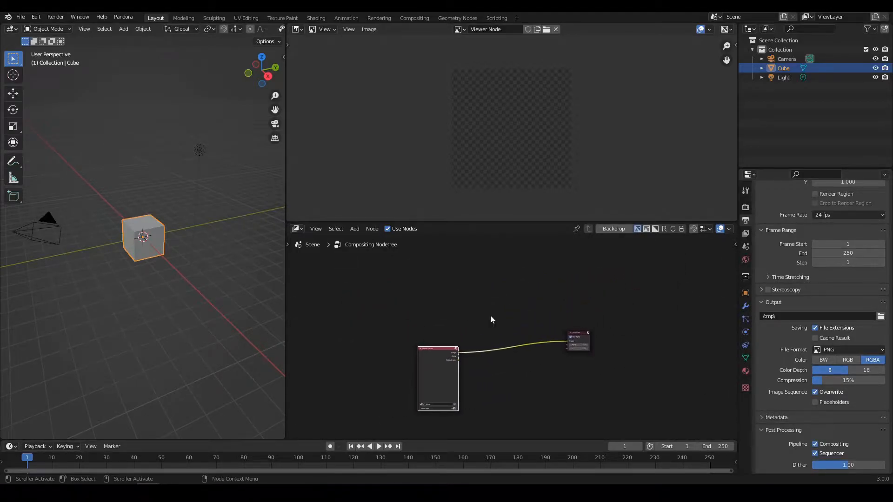
{"action": "key", "text": "shift+a"}
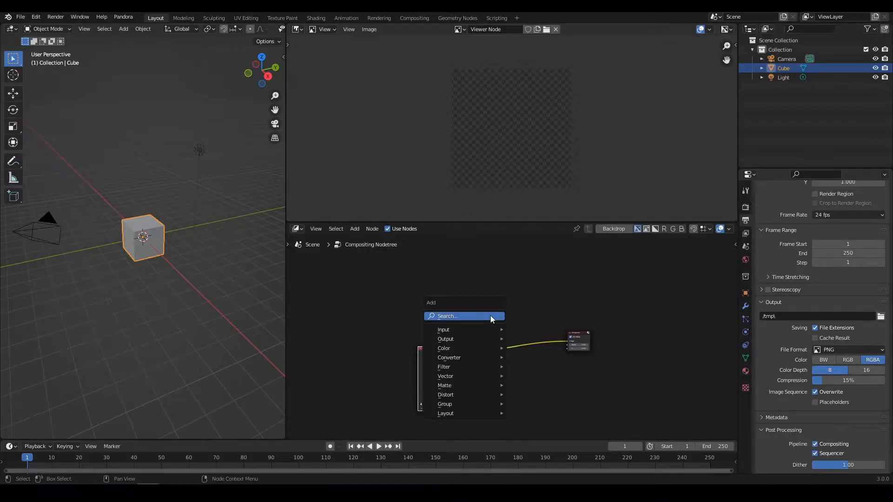
{"action": "mouse_move", "coordinate": [465, 412]}
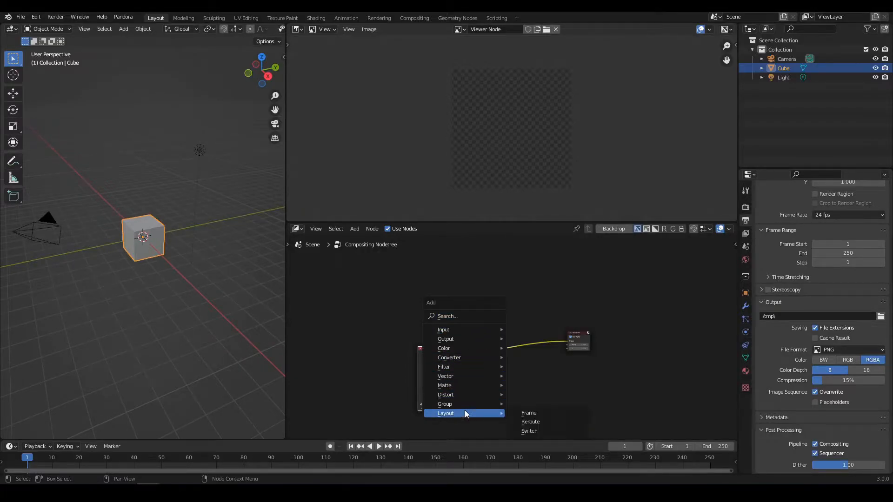
{"action": "mouse_move", "coordinate": [464, 329]}
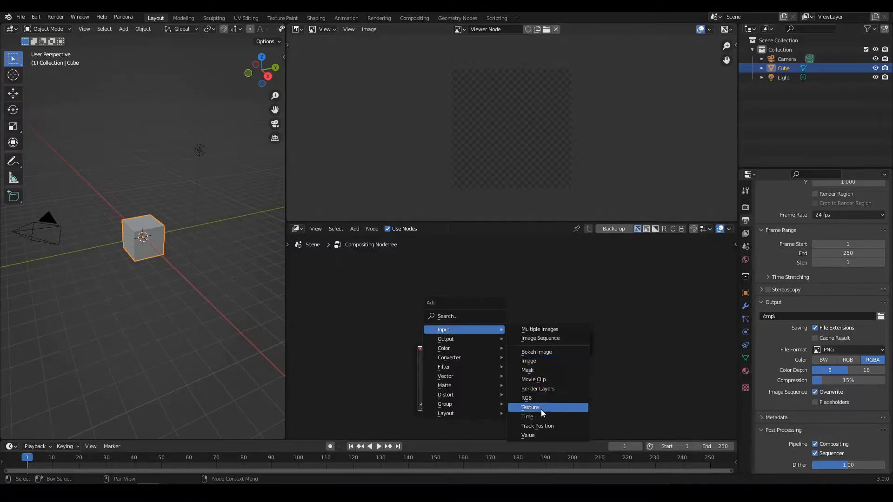
{"action": "left_click", "coordinate": [540, 340]}
{"action": "double_click", "coordinate": [391, 227]}
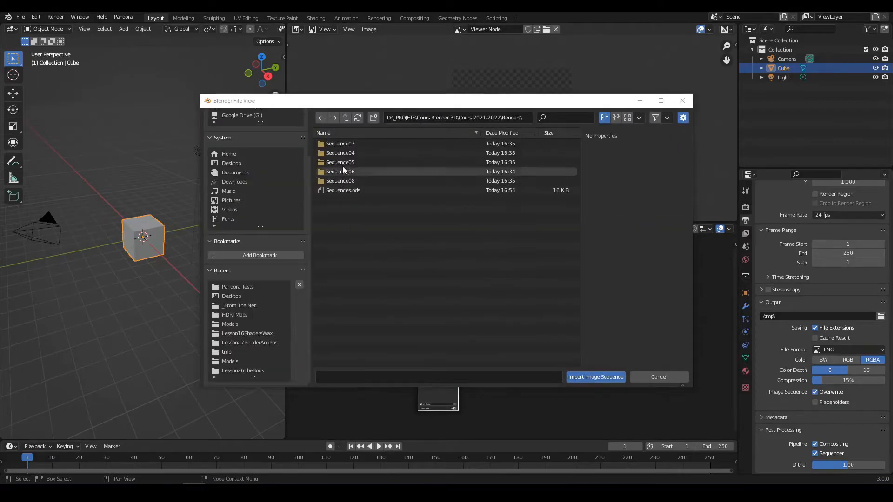
{"action": "double_click", "coordinate": [344, 153]}
{"action": "key", "text": "a"}
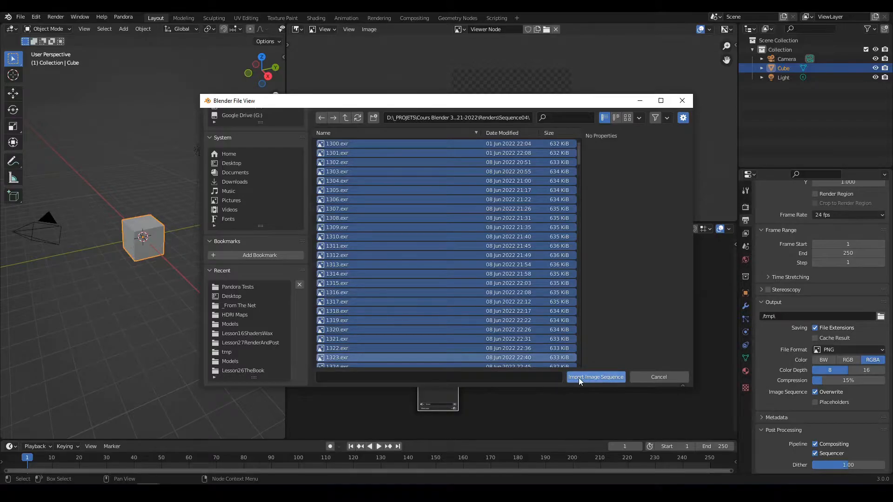
{"action": "left_click", "coordinate": [596, 377]}
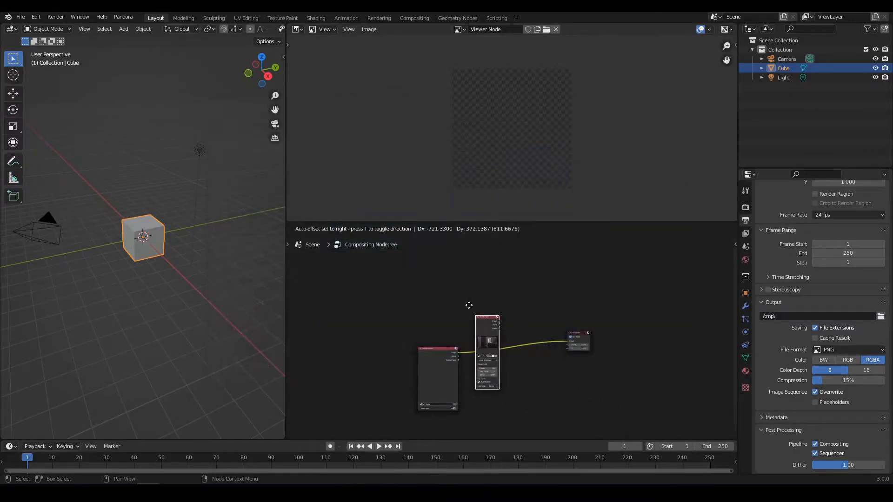
Feed the Composite node from the image sequence's Image output instead of Render Layers, and move the Render Layers node aside
{"action": "middle_click_drag", "start_coordinate": [437, 313], "coordinate": [484, 403]}
{"action": "scroll", "coordinate": [447, 379], "scroll_direction": "up", "scroll_amount": 2}
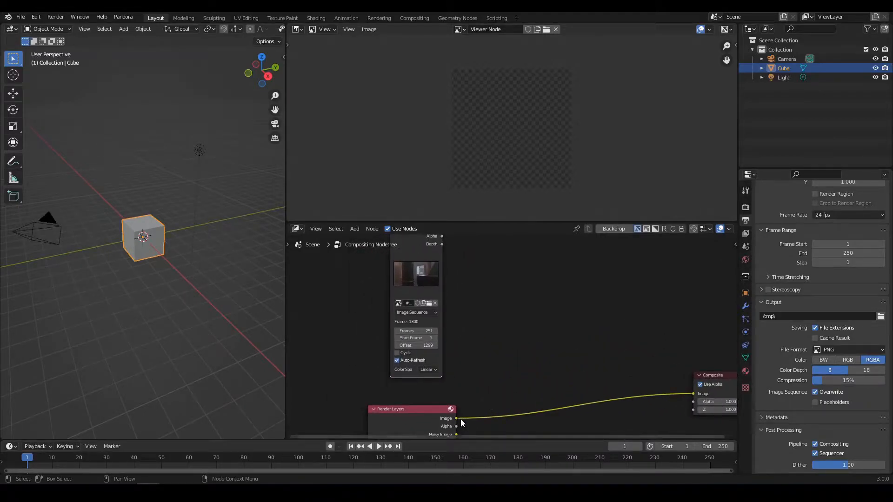
{"action": "left_click_drag", "start_coordinate": [457, 421], "coordinate": [444, 304]}
{"action": "scroll", "coordinate": [481, 367], "scroll_direction": "down", "scroll_amount": 3}
{"action": "scroll", "coordinate": [486, 295], "scroll_direction": "down", "scroll_amount": 1}
{"action": "left_click_drag", "start_coordinate": [452, 359], "coordinate": [382, 300]}
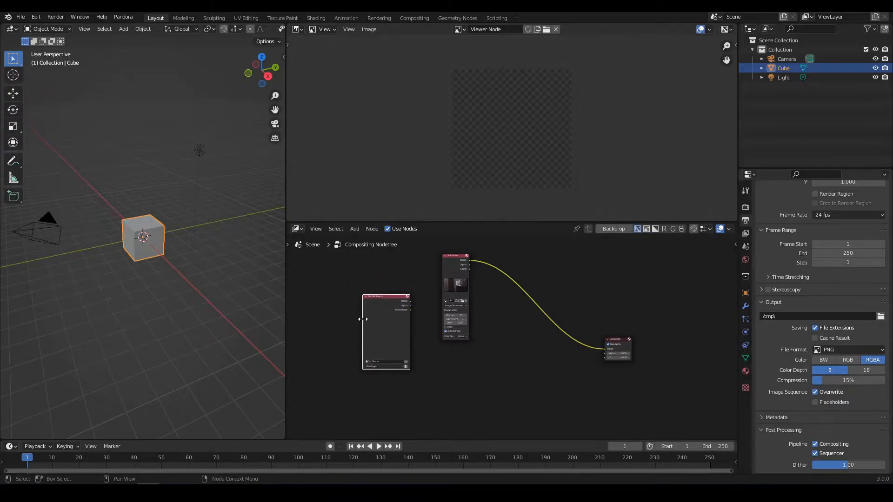
Mute the Render Layers node and move the image sequence node down beside it
{"action": "scroll", "coordinate": [403, 328], "scroll_direction": "up", "scroll_amount": 2}
{"action": "middle_click_drag", "start_coordinate": [403, 328], "coordinate": [455, 338]}
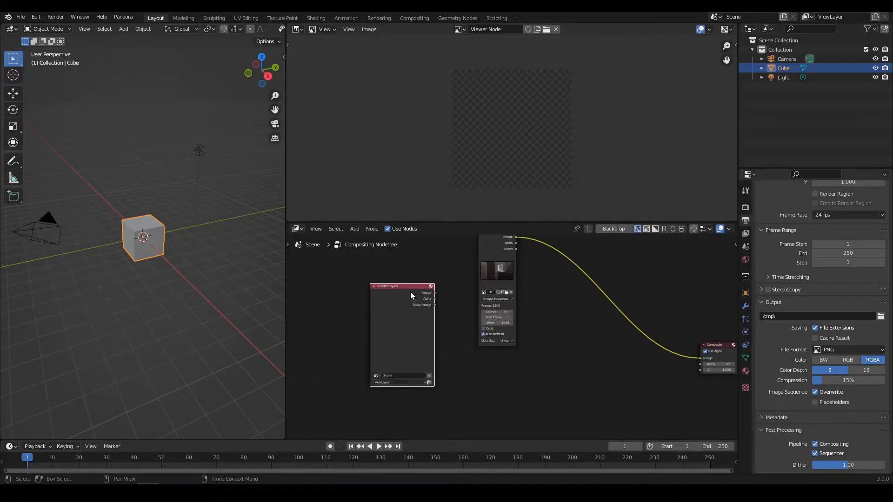
{"action": "scroll", "coordinate": [505, 368], "scroll_direction": "up", "scroll_amount": 2}
{"action": "middle_click_drag", "start_coordinate": [504, 368], "coordinate": [470, 357]}
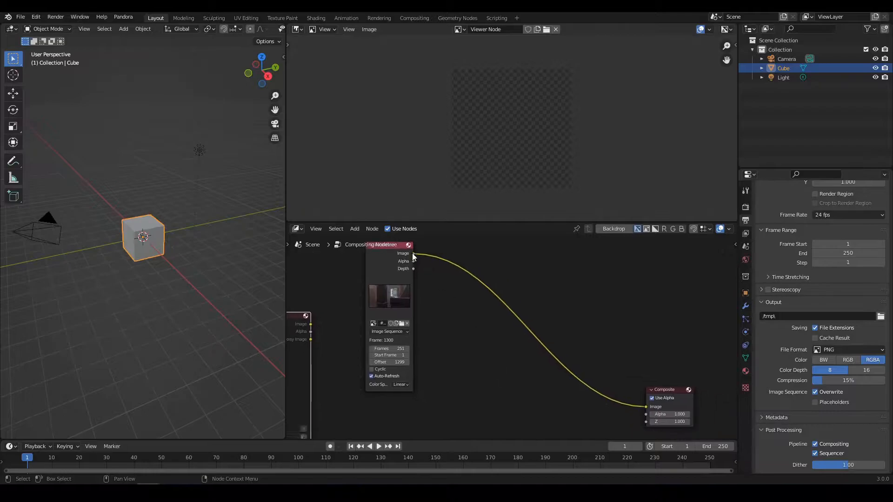
{"action": "middle_click_drag", "start_coordinate": [431, 271], "coordinate": [479, 286]}
{"action": "left_click_drag", "start_coordinate": [438, 261], "coordinate": [398, 290]}
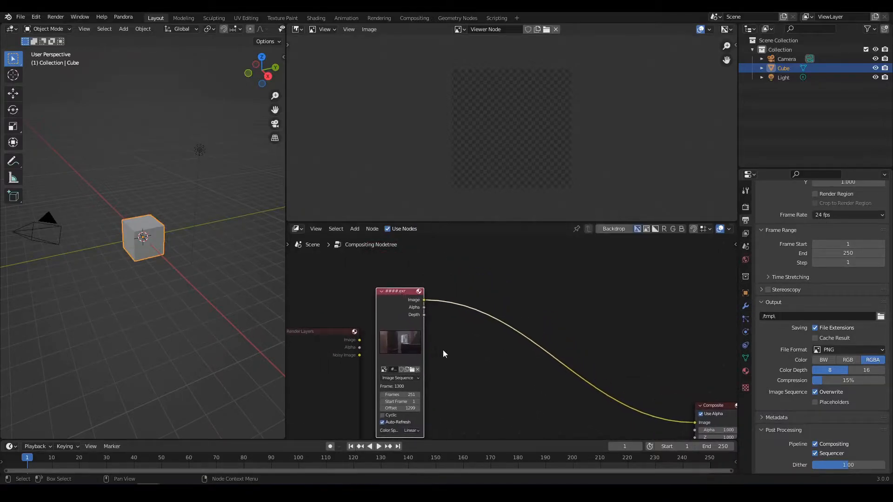
Reposition the image sequence and Composite nodes, keeping a wide gap between them
{"action": "scroll", "coordinate": [440, 346], "scroll_direction": "down", "scroll_amount": 4}
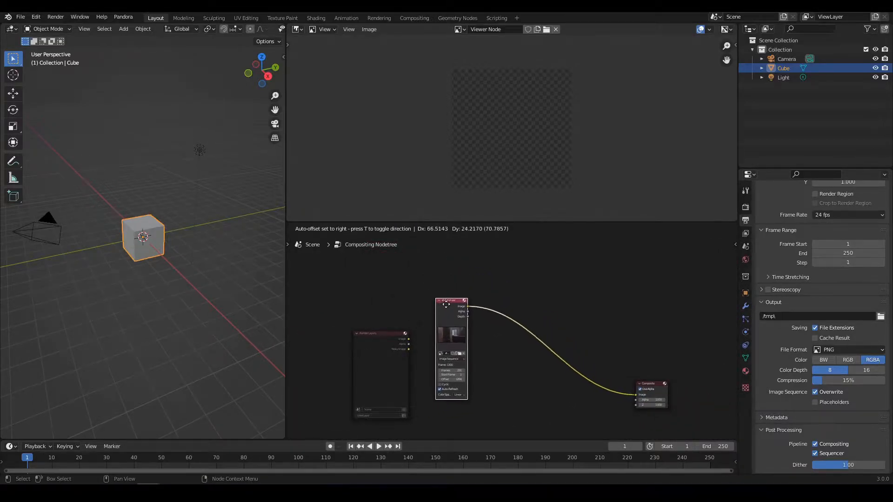
{"action": "scroll", "coordinate": [617, 356], "scroll_direction": "up", "scroll_amount": 3}
{"action": "middle_click_drag", "start_coordinate": [617, 357], "coordinate": [618, 331]}
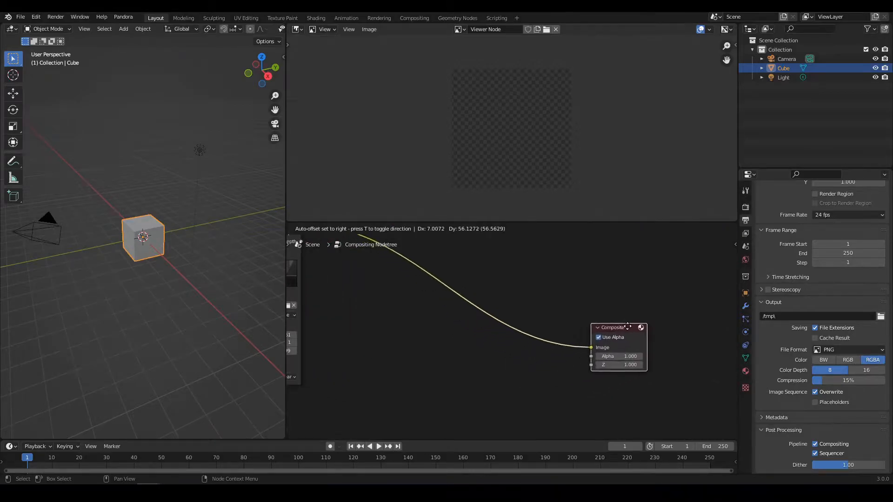
{"action": "key", "text": "Home"}
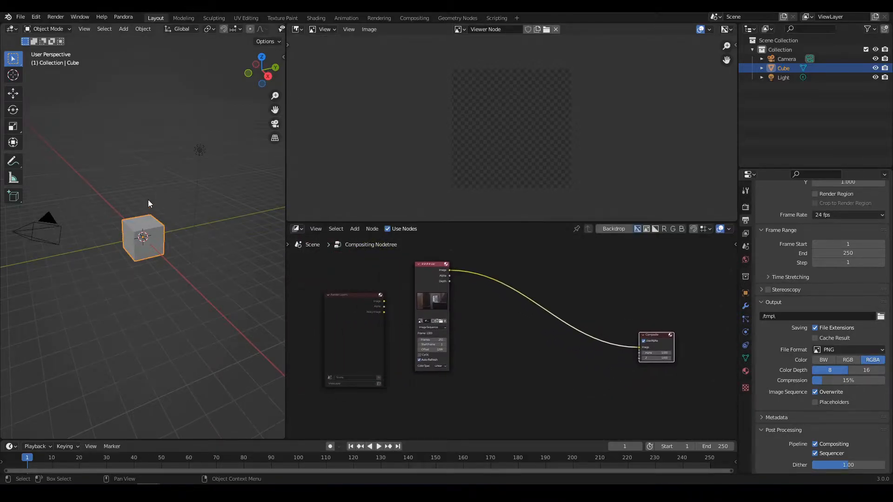
{"action": "middle_click_drag", "start_coordinate": [544, 351], "coordinate": [546, 367]}
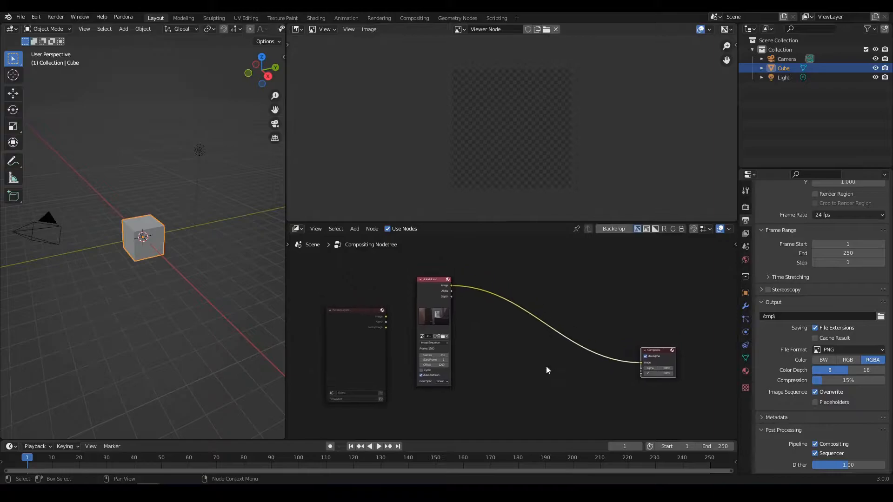
{"action": "middle_click_drag", "start_coordinate": [510, 319], "coordinate": [505, 309]}
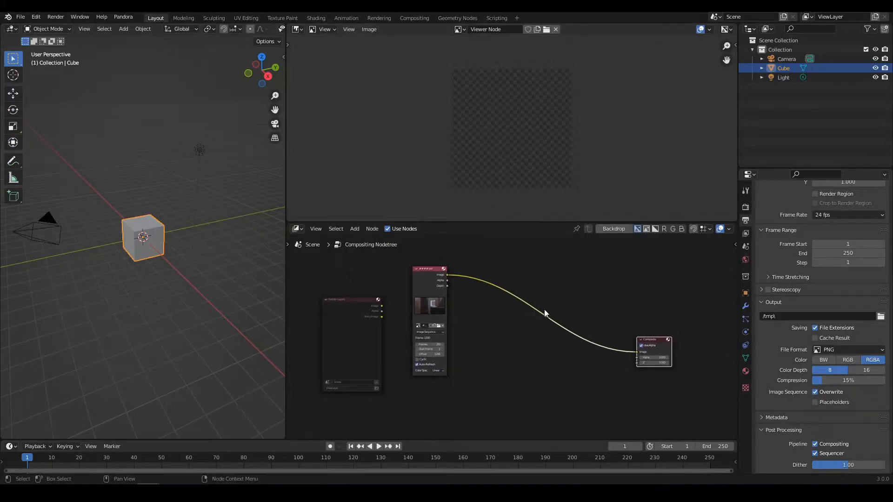
Connect a Viewer node to the image sequence, then enlarge the Image Editor area and fit the preview image in it
{"action": "left_click", "coordinate": [428, 269], "text": "ctrl+shift"}
{"action": "scroll", "coordinate": [524, 162], "scroll_direction": "down", "scroll_amount": 2}
{"action": "key", "text": "Home"}
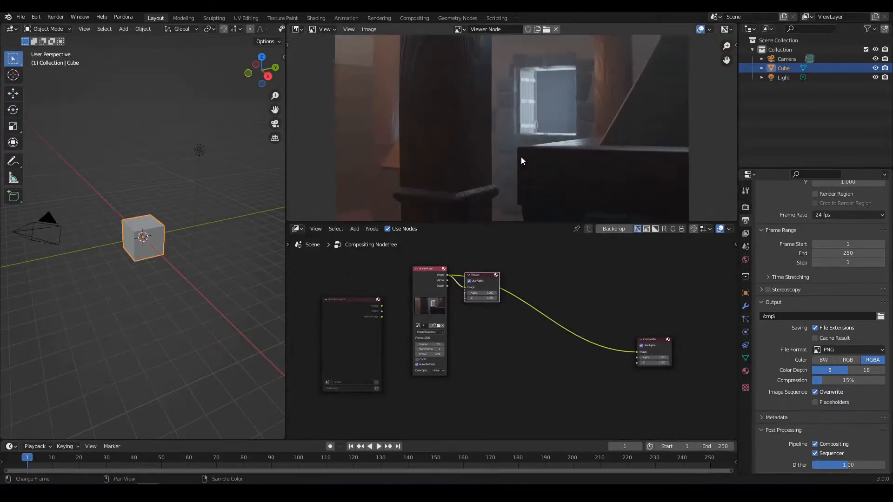
{"action": "scroll", "coordinate": [519, 167], "scroll_direction": "down", "scroll_amount": 1}
{"action": "left_click_drag", "start_coordinate": [509, 222], "coordinate": [510, 241]}
{"action": "scroll", "coordinate": [498, 183], "scroll_direction": "up", "scroll_amount": 1}
{"action": "middle_click_drag", "start_coordinate": [498, 184], "coordinate": [501, 183]}
{"action": "scroll", "coordinate": [505, 349], "scroll_direction": "up", "scroll_amount": 1}
{"action": "scroll", "coordinate": [483, 338], "scroll_direction": "down", "scroll_amount": 2}
{"action": "scroll", "coordinate": [449, 298], "scroll_direction": "down", "scroll_amount": 1}
Move the Viewer node away from the image sequence node to sit above the Composite node
{"action": "left_click_drag", "start_coordinate": [448, 297], "coordinate": [595, 302]}
{"action": "middle_click_drag", "start_coordinate": [446, 330], "coordinate": [493, 336]}
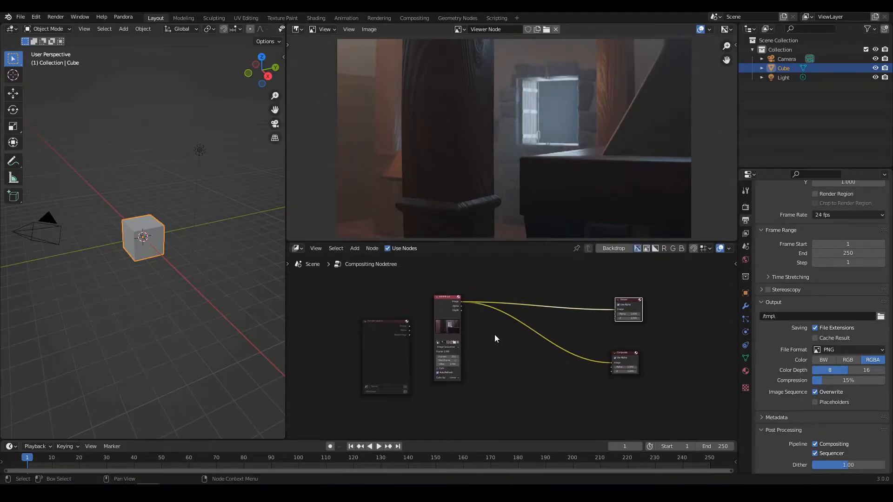
{"action": "scroll", "coordinate": [544, 359], "scroll_direction": "up", "scroll_amount": 1}
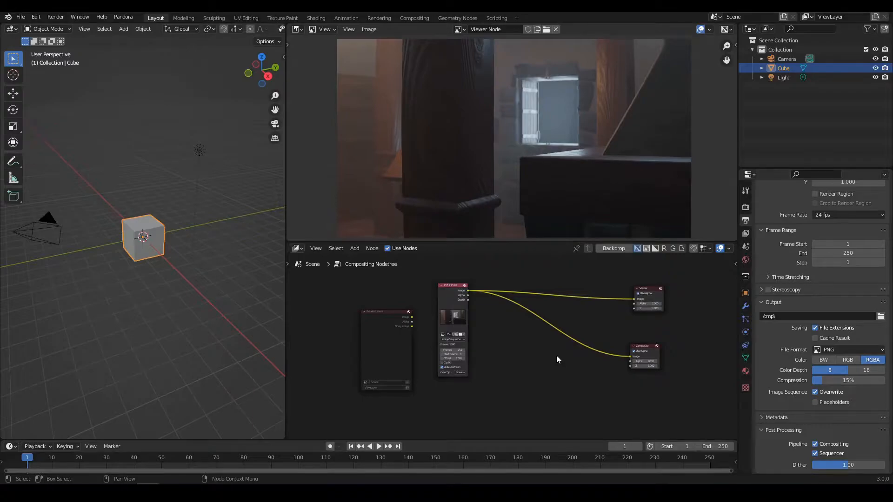
{"action": "scroll", "coordinate": [529, 347], "scroll_direction": "up", "scroll_amount": 2, "text": "shift"}
{"action": "middle_click_drag", "start_coordinate": [531, 354], "coordinate": [529, 356]}
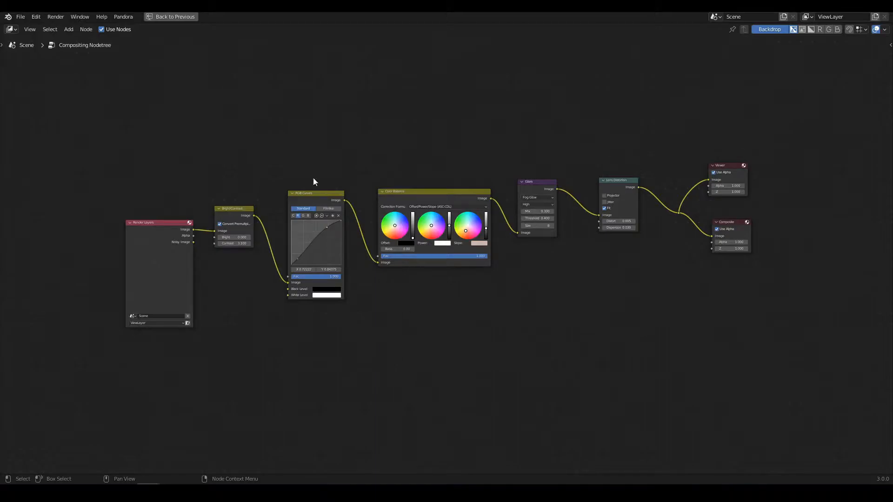
Select the effect nodes from Bright/Contrast through Lens Distortion in the example node tree and examine their settings
{"action": "left_click_drag", "start_coordinate": [217, 131], "coordinate": [658, 347]}
{"action": "scroll", "coordinate": [294, 268], "scroll_direction": "up", "scroll_amount": 1}
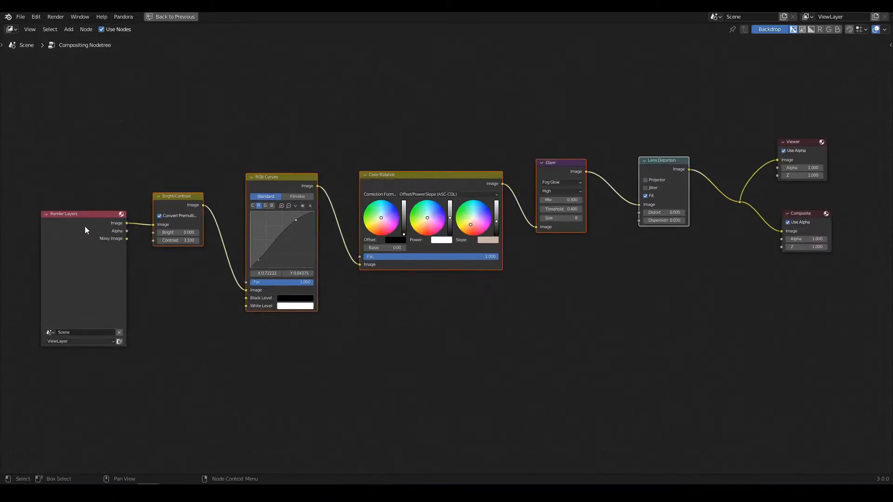
{"action": "scroll", "coordinate": [715, 222], "scroll_direction": "up", "scroll_amount": 2}
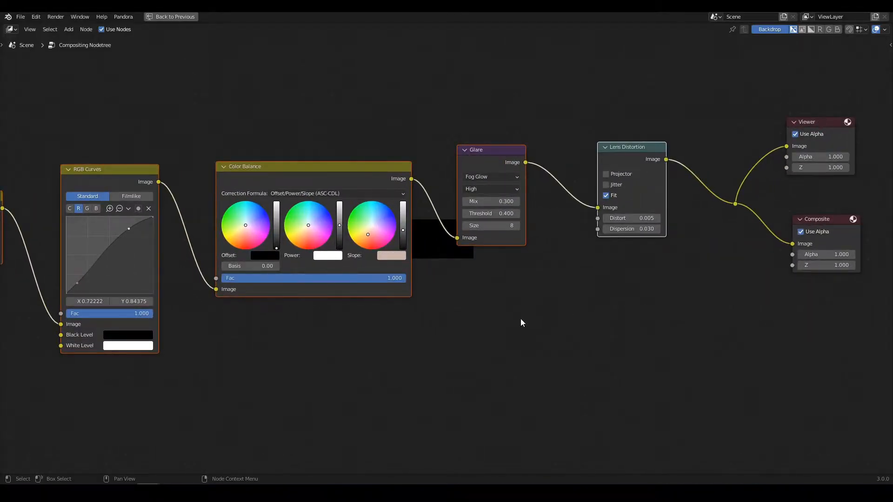
{"action": "scroll", "coordinate": [527, 321], "scroll_direction": "down", "scroll_amount": 3}
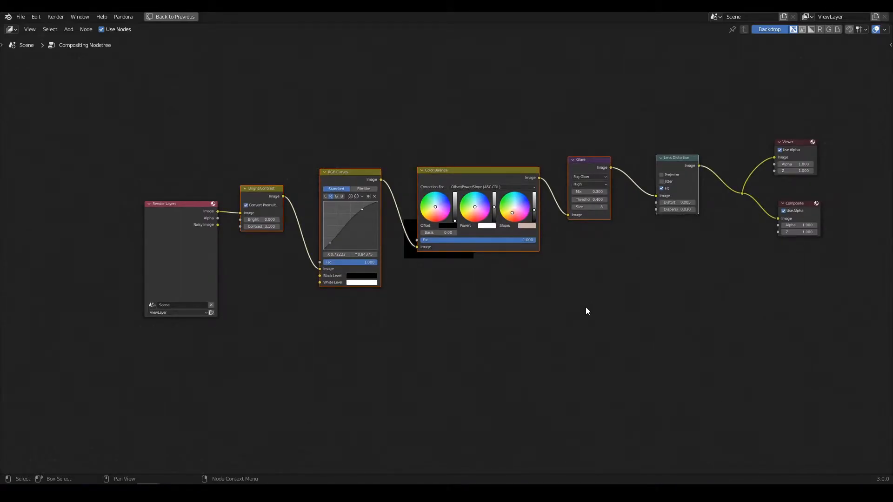
Combine the selected nodes from Bright/Contrast through Lens Distortion into one node group, return to the main tree and shift the group node
{"action": "key", "text": "ctrl+g"}
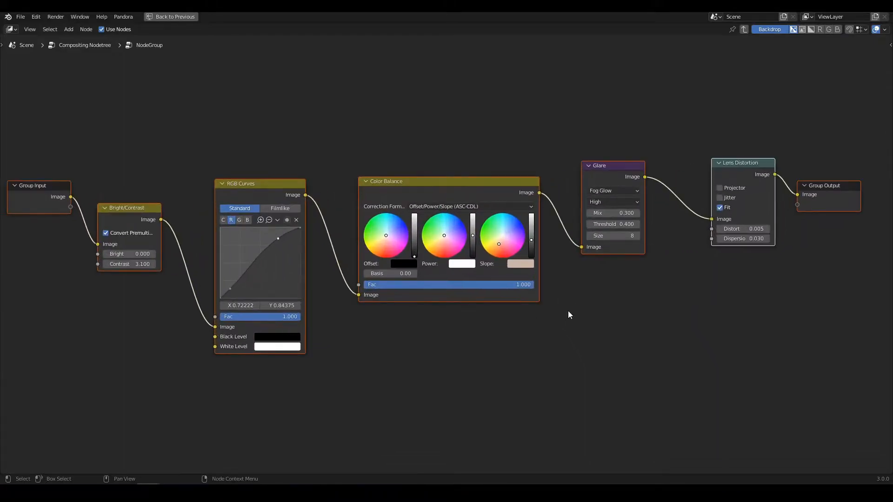
{"action": "key", "text": "Tab"}
{"action": "key", "text": "Home"}
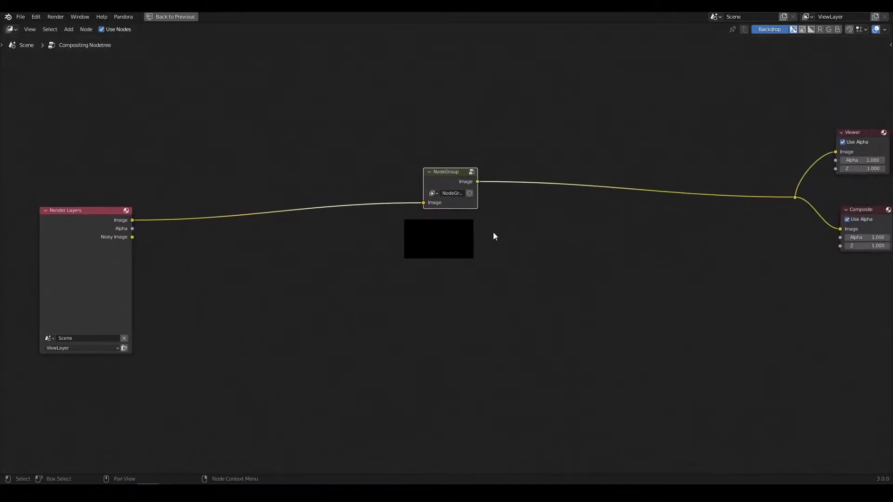
{"action": "scroll", "coordinate": [449, 184], "scroll_direction": "up", "scroll_amount": 3}
{"action": "mouse_move", "coordinate": [449, 144]}
{"action": "left_mouse_down"}
{"action": "mouse_move", "coordinate": [444, 212]}
{"action": "mouse_move", "coordinate": [439, 159]}
{"action": "left_mouse_up"}
{"action": "scroll", "coordinate": [492, 245], "scroll_direction": "down", "scroll_amount": 2}
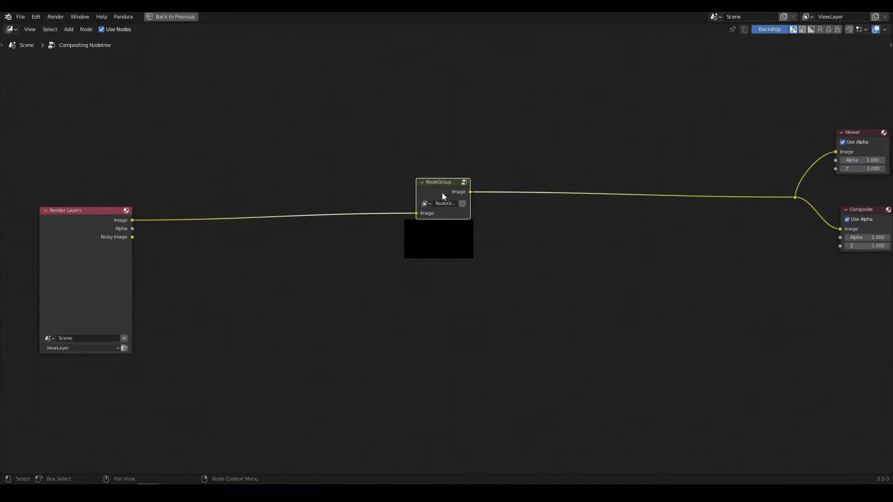
Check the effect chain inside the node group, then return to the main tree and move the group node slightly higher
{"action": "key", "text": "Tab"}
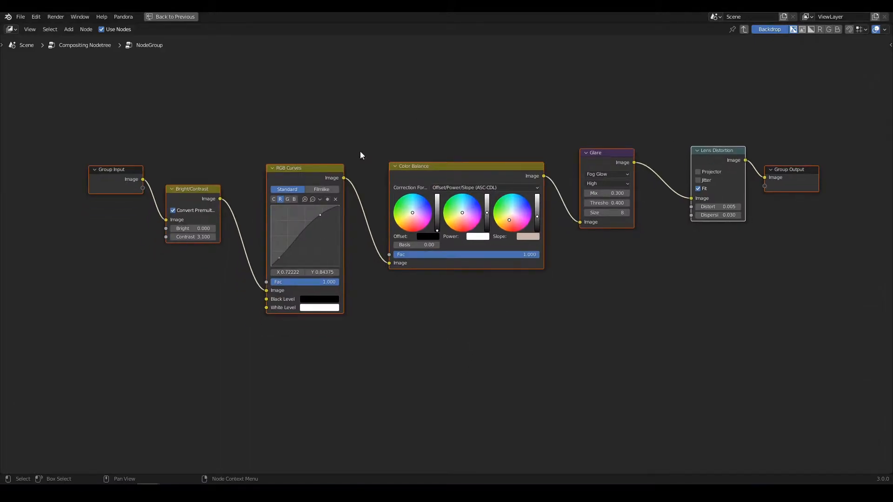
{"action": "key", "text": "Tab"}
{"action": "middle_click_drag", "start_coordinate": [514, 270], "coordinate": [562, 265]}
{"action": "scroll", "coordinate": [562, 265], "scroll_direction": "down", "scroll_amount": 2}
{"action": "left_click_drag", "start_coordinate": [443, 201], "coordinate": [445, 175]}
{"action": "mouse_move", "coordinate": [558, 268]}
{"action": "middle_mouse_down"}
{"action": "mouse_move", "coordinate": [505, 269]}
{"action": "mouse_move", "coordinate": [548, 260]}
{"action": "middle_mouse_up"}
Rename the node group as CompositorGroup
{"action": "key", "text": "n"}
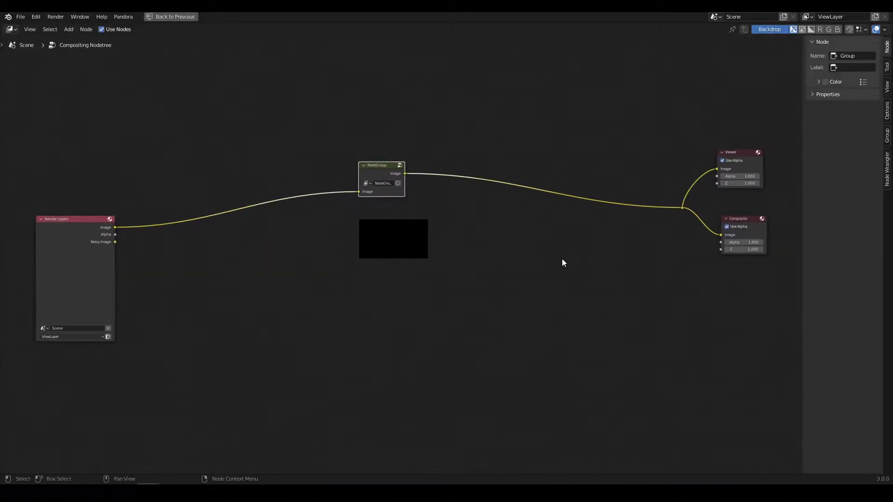
{"action": "left_click", "coordinate": [861, 55]}
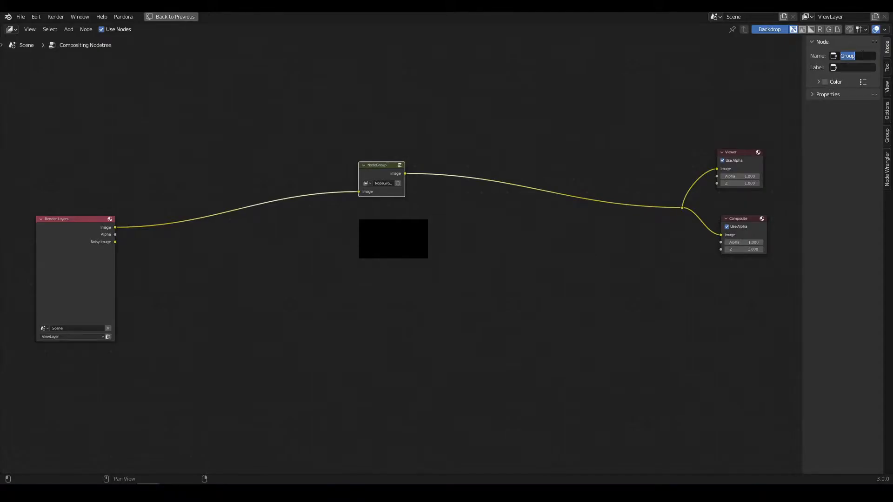
{"action": "type", "text": "CompositorGroup"}
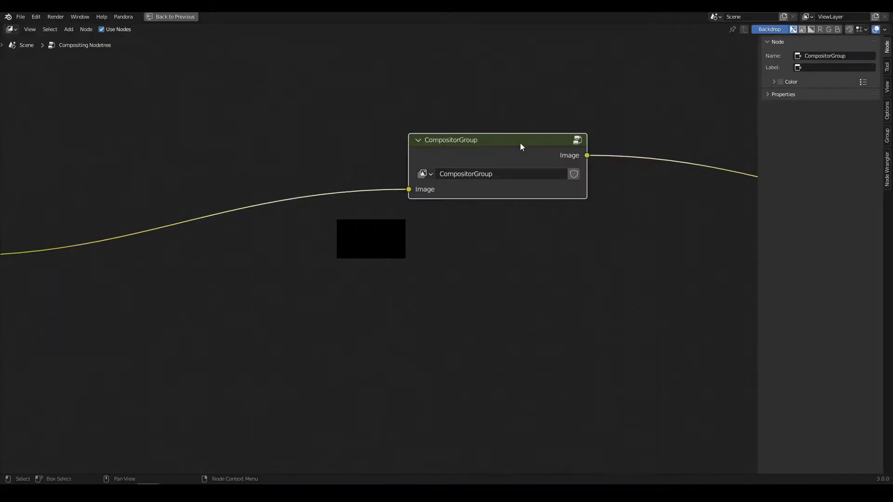
Adjust the position of the CompositorGroup node between Render Layers and the Viewer and Composite outputs
{"action": "left_click_drag", "start_coordinate": [499, 133], "coordinate": [417, 190]}
{"action": "scroll", "coordinate": [484, 251], "scroll_direction": "down", "scroll_amount": 4}
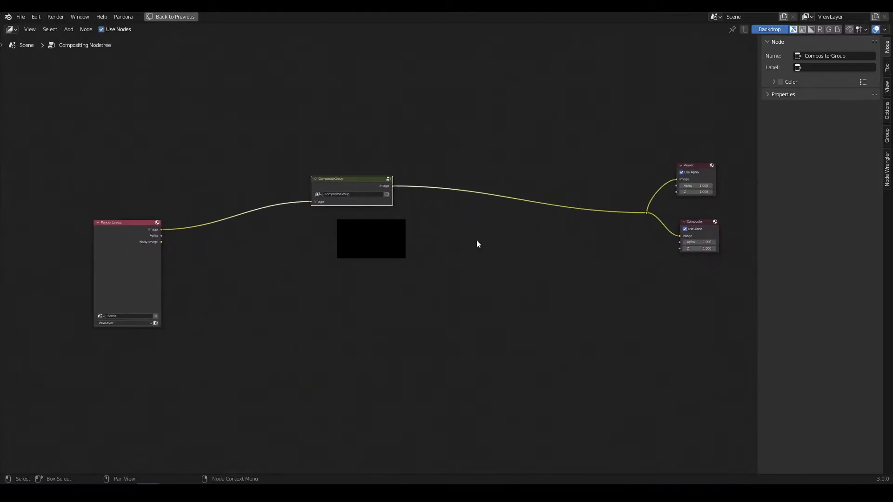
{"action": "scroll", "coordinate": [355, 182], "scroll_direction": "up", "scroll_amount": 3}
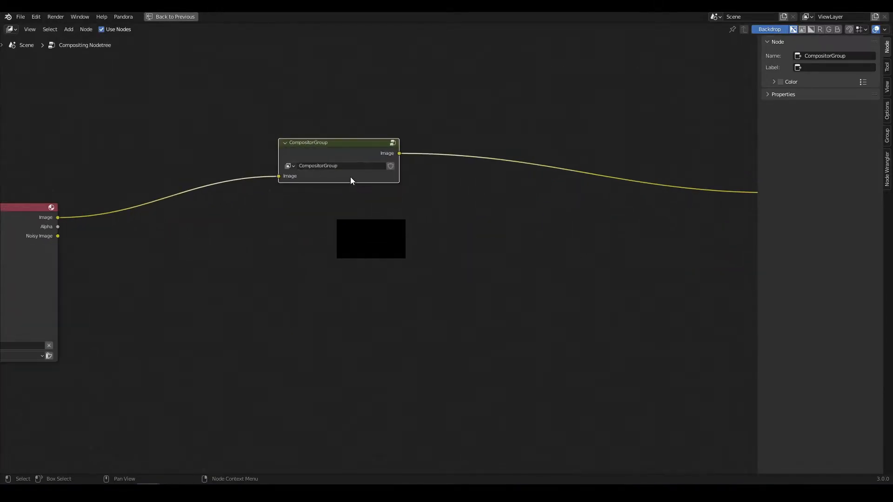
{"action": "mouse_move", "coordinate": [379, 167]}
{"action": "left_mouse_down"}
{"action": "mouse_move", "coordinate": [388, 148]}
{"action": "mouse_move", "coordinate": [376, 165]}
{"action": "left_mouse_up"}
{"action": "scroll", "coordinate": [381, 195], "scroll_direction": "down", "scroll_amount": 2}
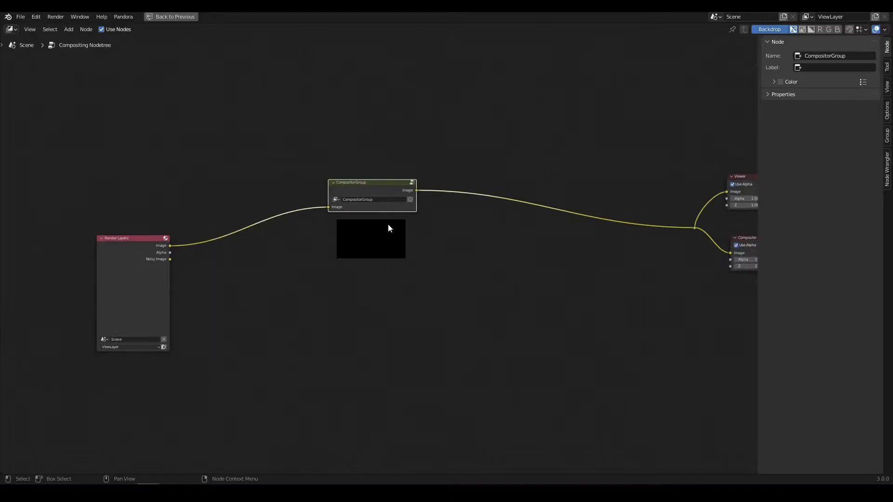
{"action": "scroll", "coordinate": [387, 218], "scroll_direction": "up", "scroll_amount": 2}
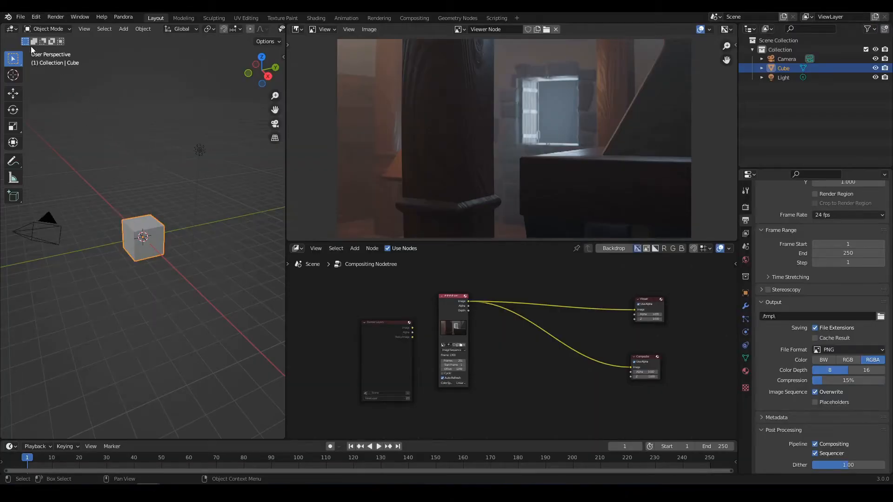
Start appending data from AlchemistWorkshop_01Model_27.blend in the Lesson26TheBook folder
{"action": "left_click", "coordinate": [21, 17]}
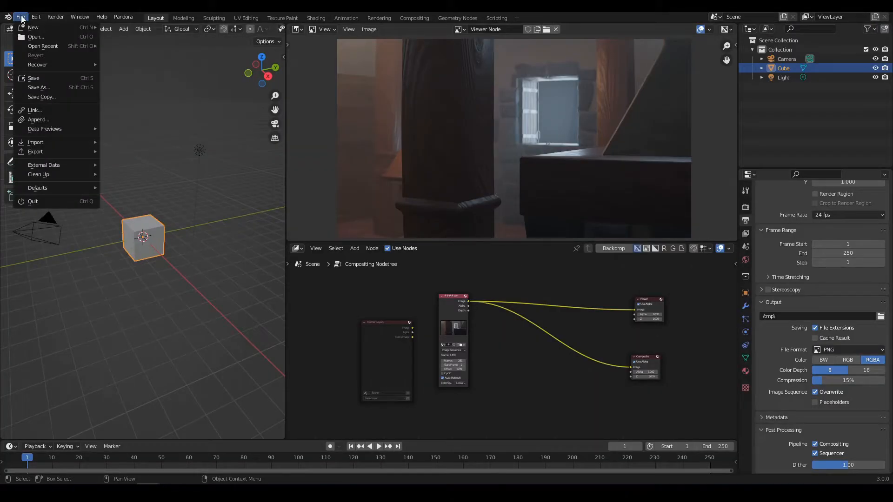
{"action": "left_click", "coordinate": [47, 118]}
{"action": "left_click_drag", "start_coordinate": [428, 106], "coordinate": [429, 80]}
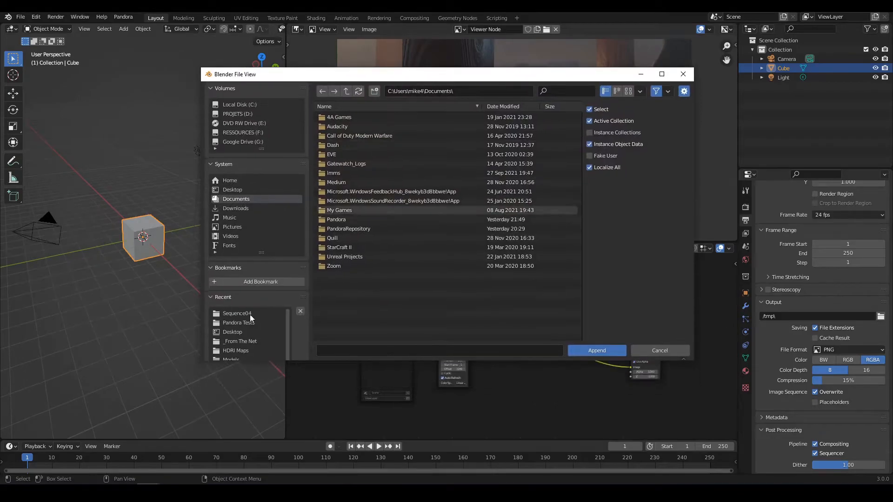
{"action": "scroll", "coordinate": [242, 330], "scroll_direction": "down", "scroll_amount": 1}
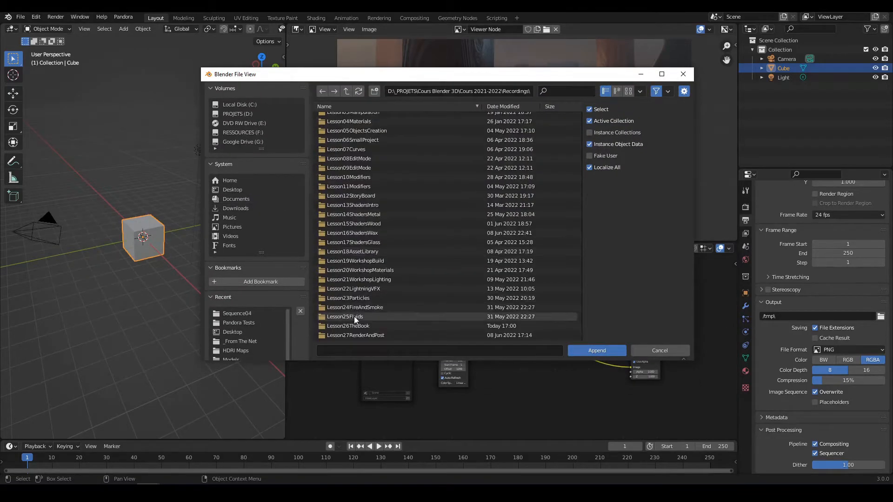
{"action": "double_click", "coordinate": [359, 325]}
{"action": "scroll", "coordinate": [376, 293], "scroll_direction": "down", "scroll_amount": 5}
{"action": "left_click", "coordinate": [391, 290]}
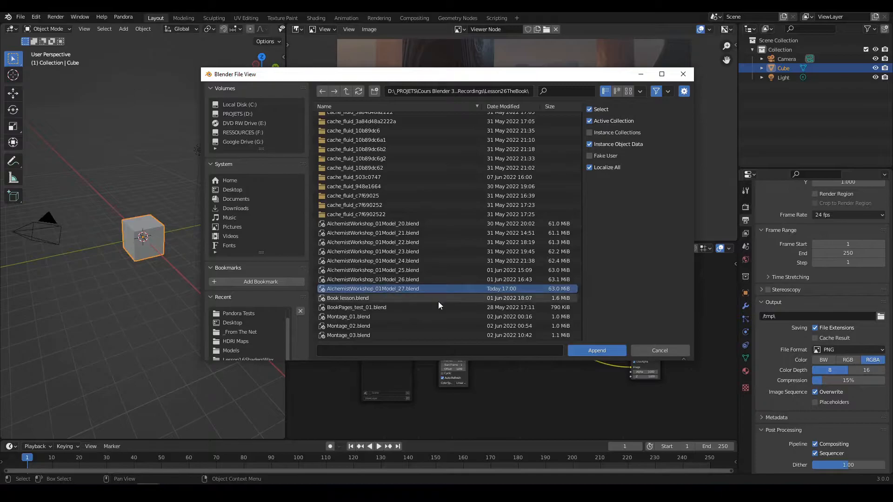
{"action": "left_click", "coordinate": [597, 349]}
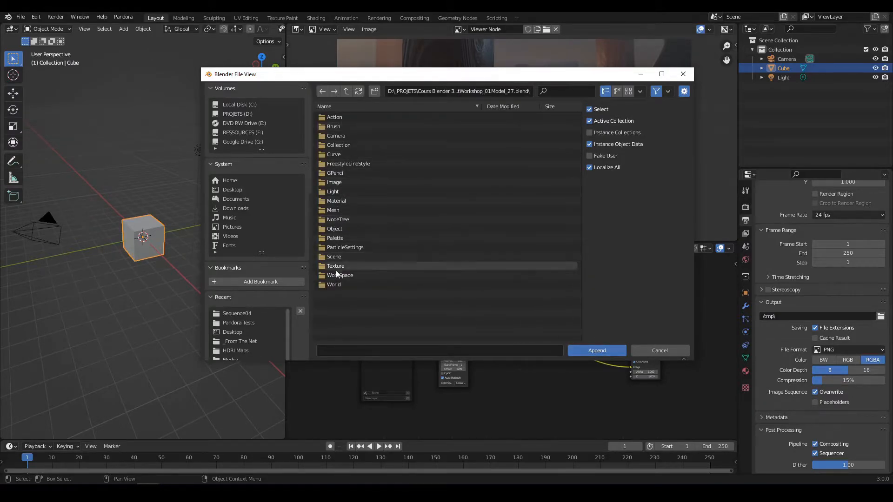
Append the CompositorGroup node group from the file's NodeTree data
{"action": "left_click", "coordinate": [334, 219]}
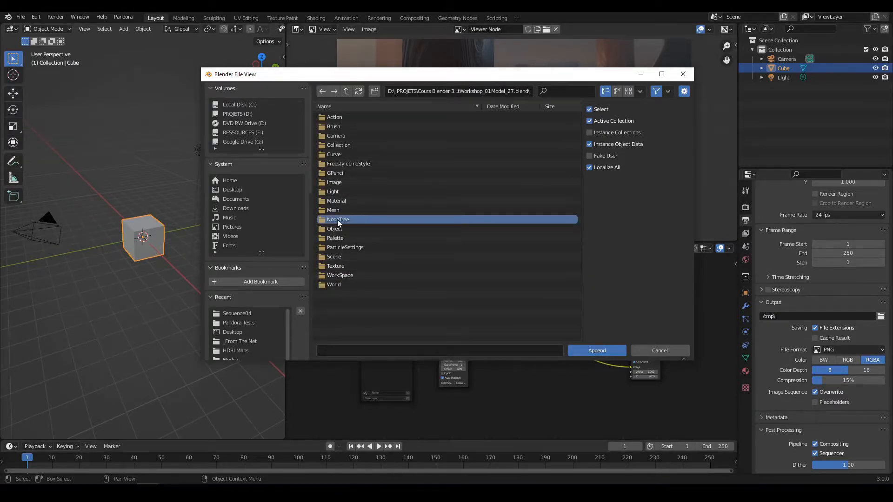
{"action": "double_click", "coordinate": [337, 219]}
{"action": "left_click", "coordinate": [342, 118]}
{"action": "left_click", "coordinate": [600, 351]}
Add the CompositorGroup node after the image sequence and route its output to both the Viewer and Composite nodes
{"action": "mouse_move", "coordinate": [519, 358]}
{"action": "middle_mouse_down"}
{"action": "mouse_move", "coordinate": [484, 359]}
{"action": "mouse_move", "coordinate": [518, 362]}
{"action": "middle_mouse_up"}
{"action": "scroll", "coordinate": [518, 362], "scroll_direction": "down", "scroll_amount": 2}
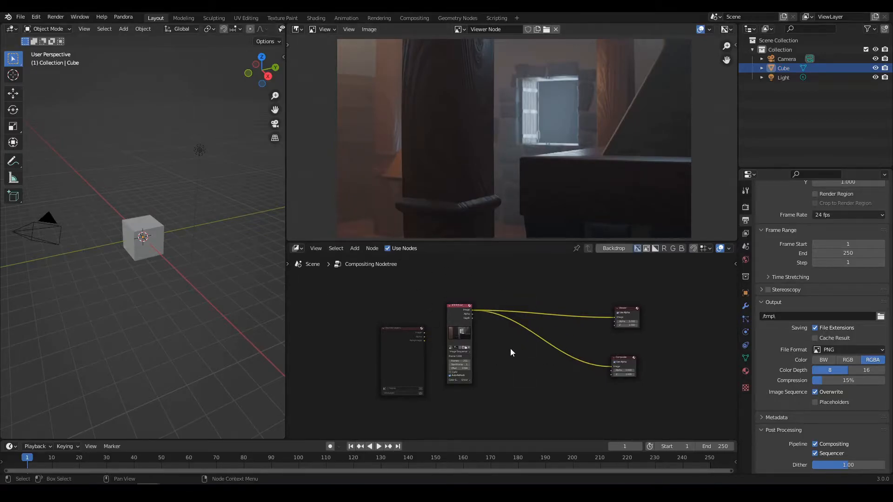
{"action": "scroll", "coordinate": [501, 358], "scroll_direction": "down", "scroll_amount": 2}
{"action": "middle_click_drag", "start_coordinate": [515, 295], "coordinate": [482, 296]}
{"action": "scroll", "coordinate": [494, 305], "scroll_direction": "up", "scroll_amount": 2}
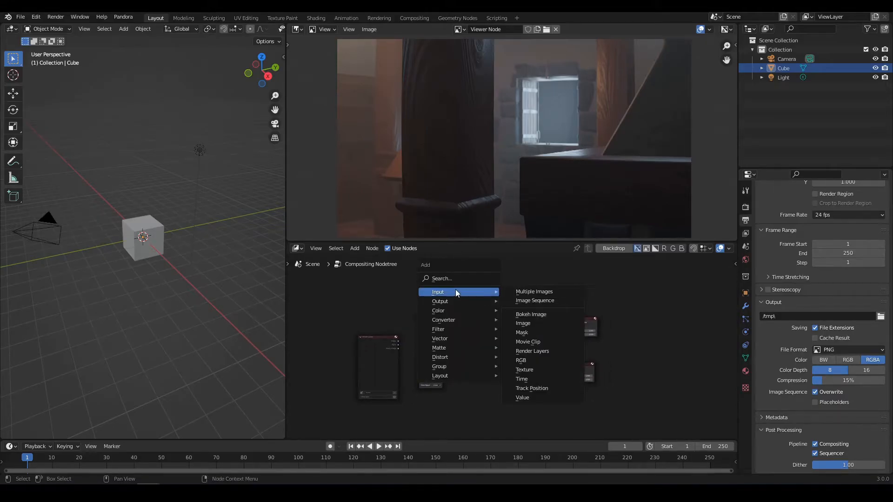
{"action": "mouse_move", "coordinate": [441, 369]}
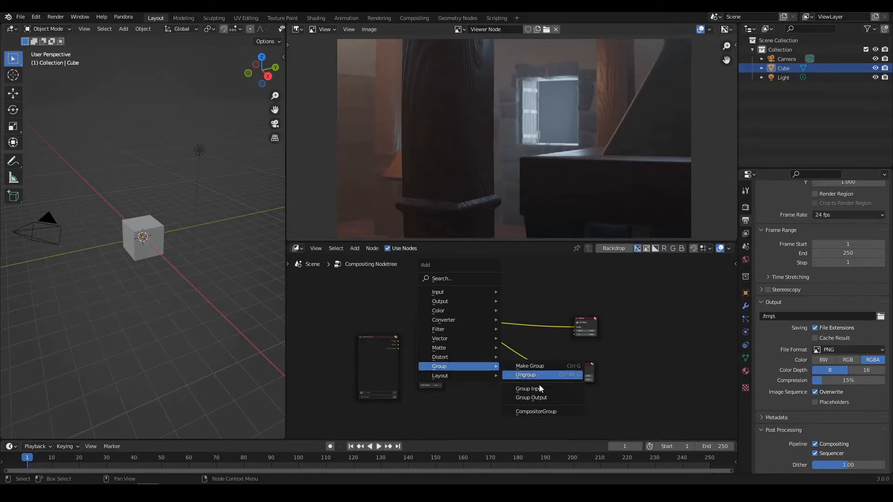
{"action": "left_click", "coordinate": [540, 411]}
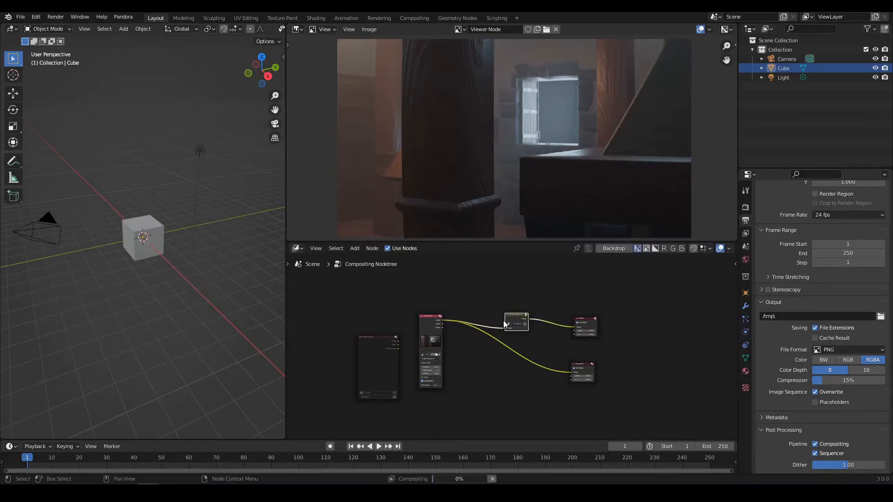
{"action": "scroll", "coordinate": [505, 330], "scroll_direction": "up", "scroll_amount": 4}
{"action": "left_click_drag", "start_coordinate": [535, 289], "coordinate": [529, 289]}
{"action": "middle_click_drag", "start_coordinate": [582, 332], "coordinate": [546, 318]}
{"action": "middle_click_drag", "start_coordinate": [498, 283], "coordinate": [558, 352]}
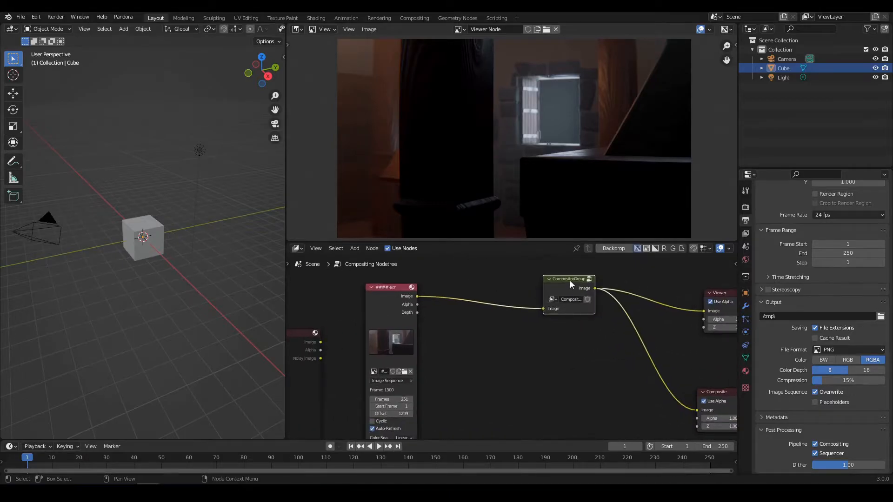
Examine the effect nodes inside the appended CompositorGroup, then go back to the main node tree
{"action": "key", "text": "Tab"}
{"action": "scroll", "coordinate": [503, 351], "scroll_direction": "down", "scroll_amount": 2}
{"action": "middle_click_drag", "start_coordinate": [503, 352], "coordinate": [515, 370]}
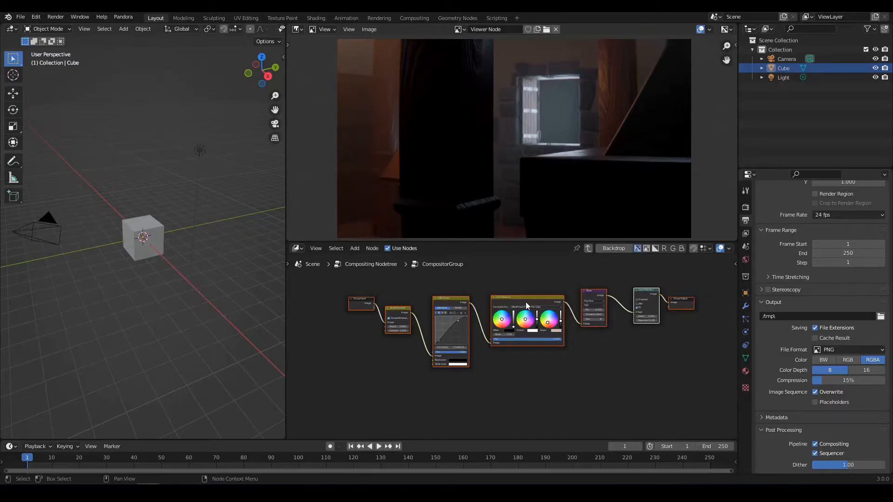
{"action": "key", "text": "Tab"}
{"action": "scroll", "coordinate": [428, 326], "scroll_direction": "up", "scroll_amount": 4}
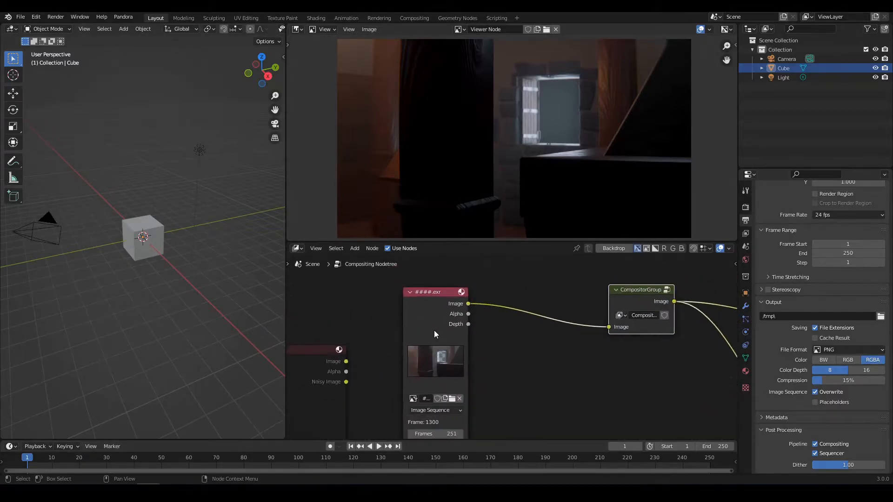
{"action": "scroll", "coordinate": [434, 331], "scroll_direction": "up", "scroll_amount": 2}
{"action": "scroll", "coordinate": [453, 319], "scroll_direction": "down", "scroll_amount": 5}
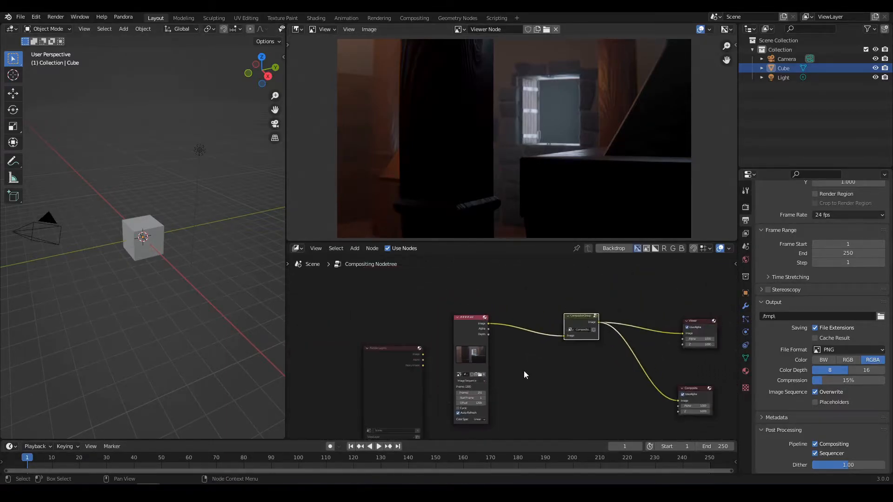
Preview the composited sequence at frames 55, 90 and 106, with the whole image fitted in the Image Editor
{"action": "left_click_drag", "start_coordinate": [28, 458], "coordinate": [175, 458]}
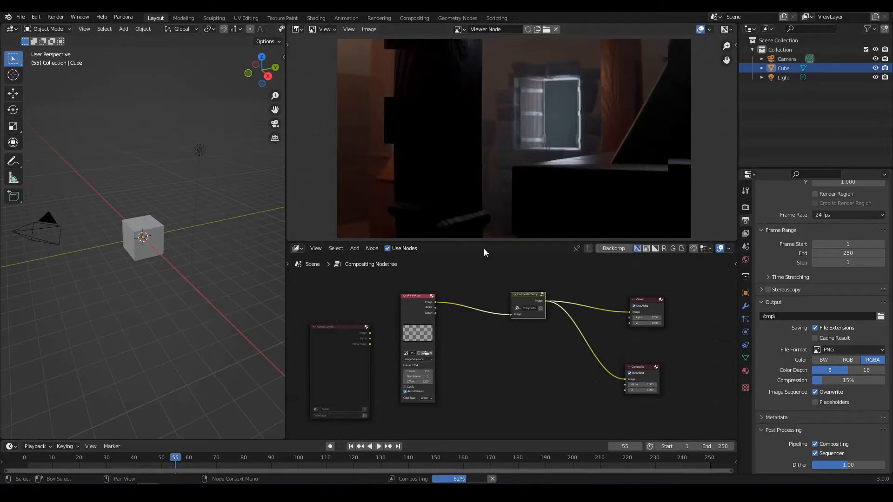
{"action": "left_click_drag", "start_coordinate": [181, 459], "coordinate": [272, 460]}
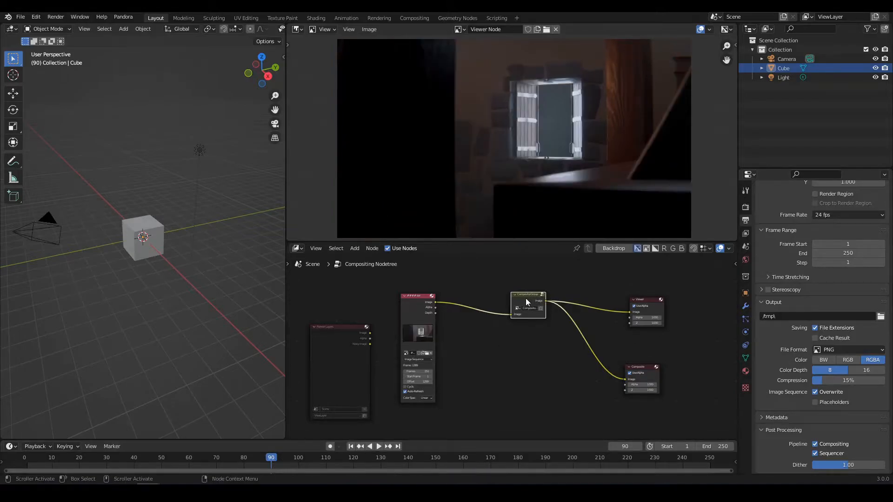
{"action": "left_click", "coordinate": [316, 459]}
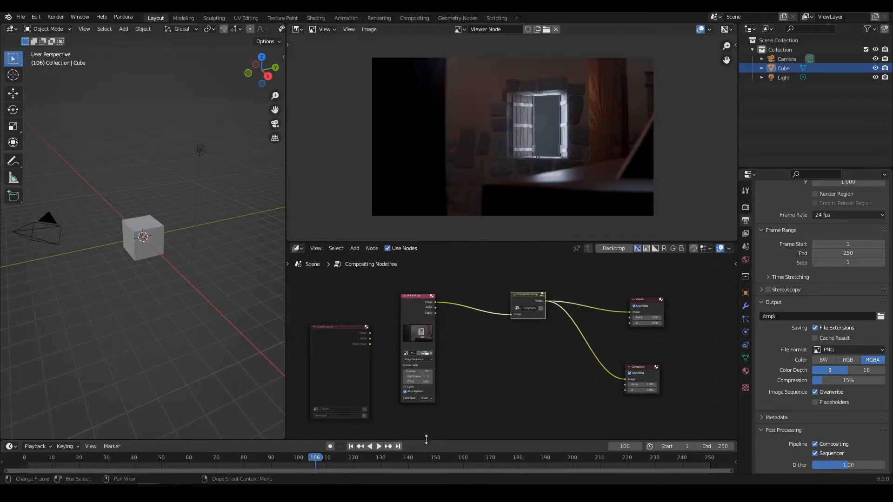
Try a Bright value of 7.5 on the Bright/Contrast node inside CompositorGroup, then undo it and leave the group
{"action": "key", "text": "Tab"}
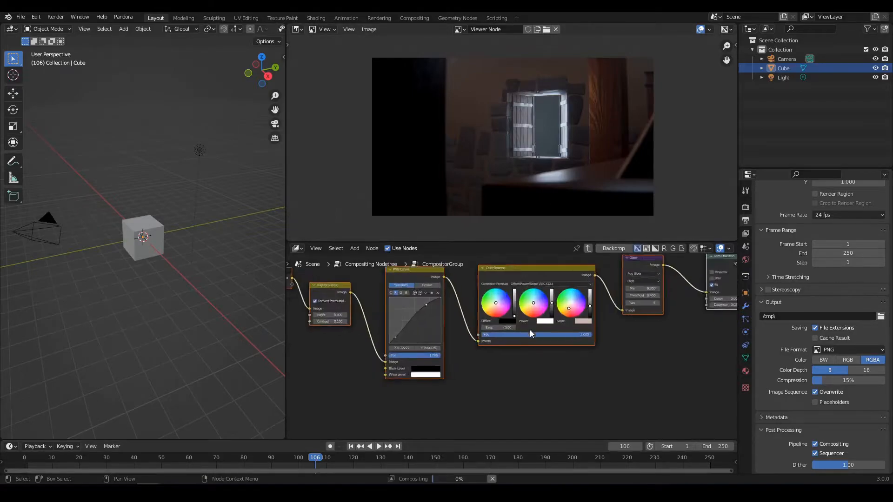
{"action": "middle_click_drag", "start_coordinate": [527, 362], "coordinate": [609, 382]}
{"action": "scroll", "coordinate": [419, 356], "scroll_direction": "up", "scroll_amount": 7}
{"action": "middle_click_drag", "start_coordinate": [359, 360], "coordinate": [496, 384]}
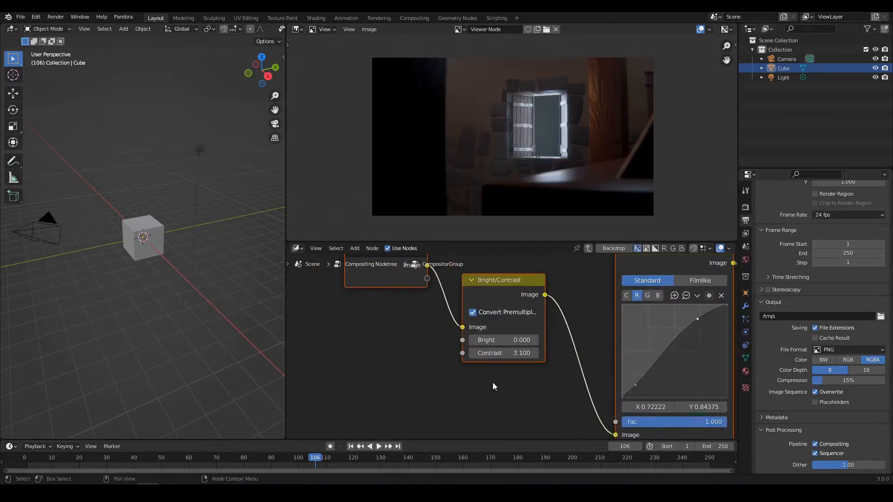
{"action": "scroll", "coordinate": [483, 365], "scroll_direction": "up", "scroll_amount": 4}
{"action": "middle_click_drag", "start_coordinate": [414, 331], "coordinate": [387, 351]}
{"action": "left_click_drag", "start_coordinate": [489, 381], "coordinate": [523, 380]}
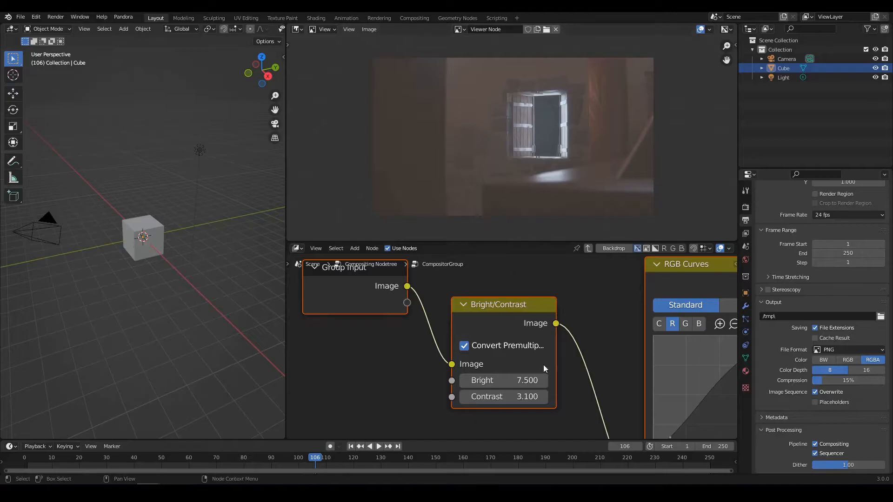
{"action": "middle_click_drag", "start_coordinate": [540, 358], "coordinate": [523, 359]}
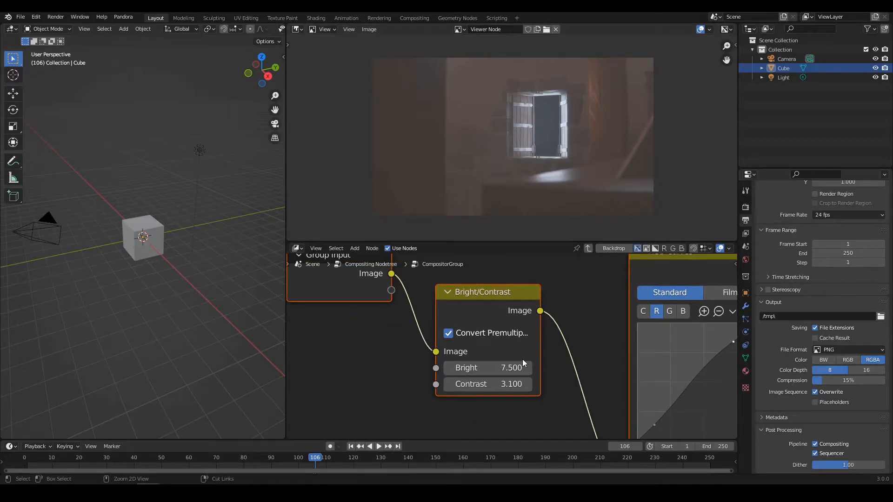
{"action": "key", "text": "Tab"}
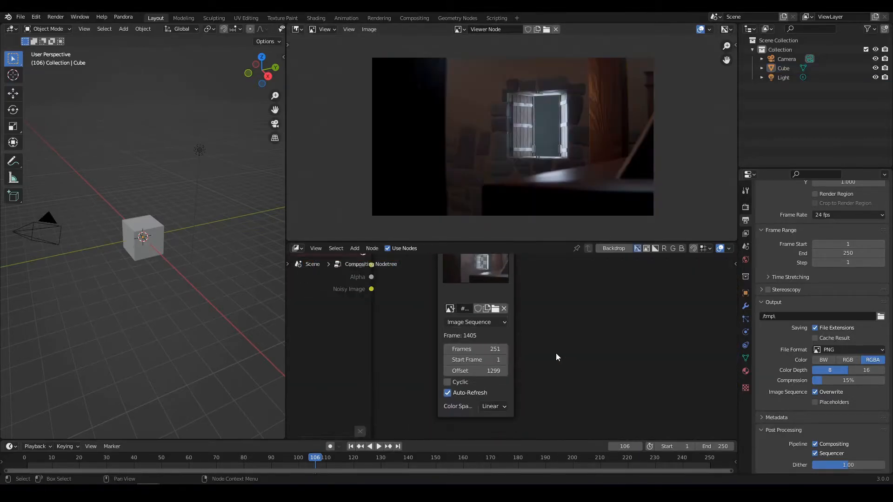
Check the image sequence node's frame settings and raise the scene's end frame to 252
{"action": "scroll", "coordinate": [525, 356], "scroll_direction": "up", "scroll_amount": 2}
{"action": "middle_click_drag", "start_coordinate": [556, 356], "coordinate": [566, 336]}
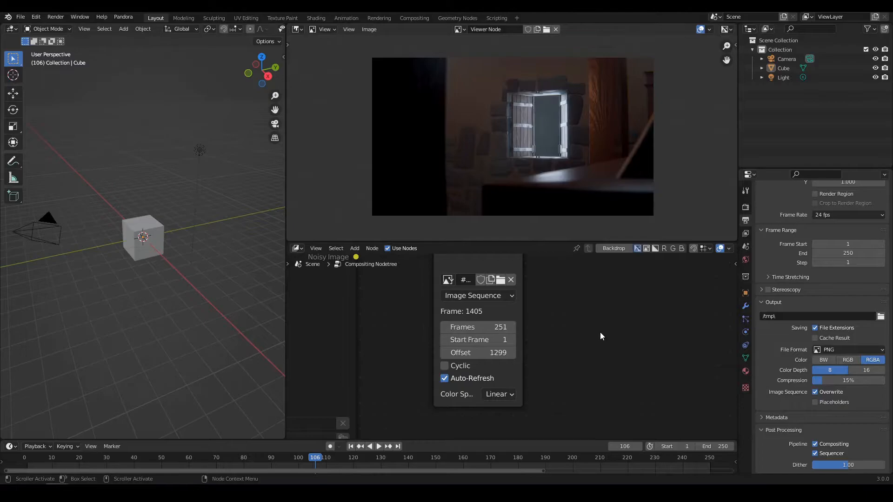
{"action": "left_click", "coordinate": [732, 447]}
{"action": "left_click", "coordinate": [732, 448]}
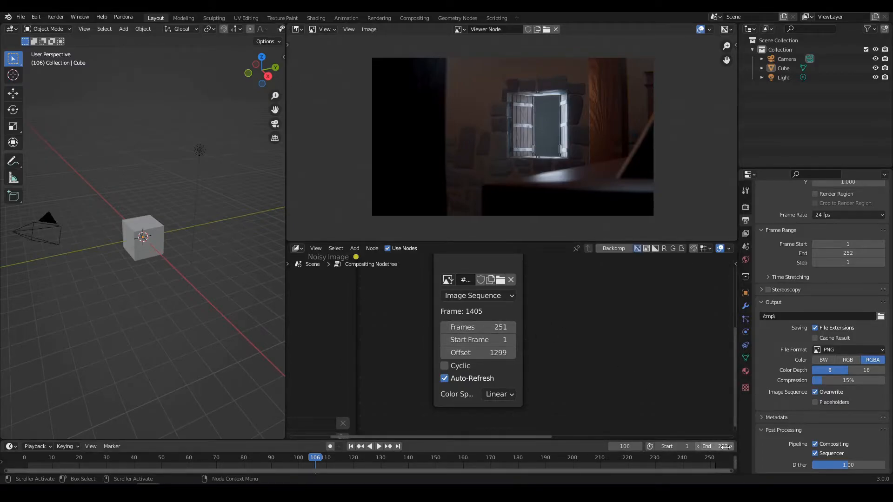
Preview the composited sequence at frame 299, beyond the scene's end frame
{"action": "left_click_drag", "start_coordinate": [710, 461], "coordinate": [712, 460]}
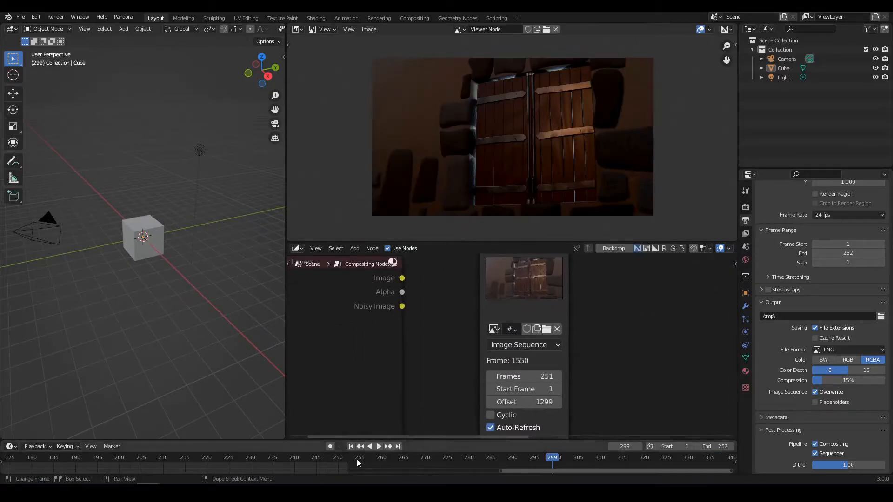
{"action": "middle_click_drag", "start_coordinate": [295, 468], "coordinate": [442, 463], "text": "ctrl"}
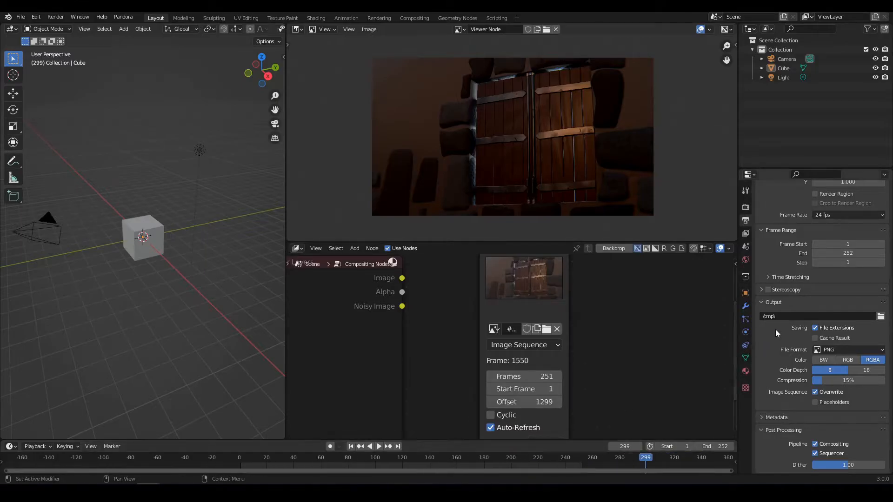
Set the output file format to OpenEXR with the DWAA (lossy) codec
{"action": "scroll", "coordinate": [779, 327], "scroll_direction": "up", "scroll_amount": 4}
{"action": "scroll", "coordinate": [864, 353], "scroll_direction": "down", "scroll_amount": 4}
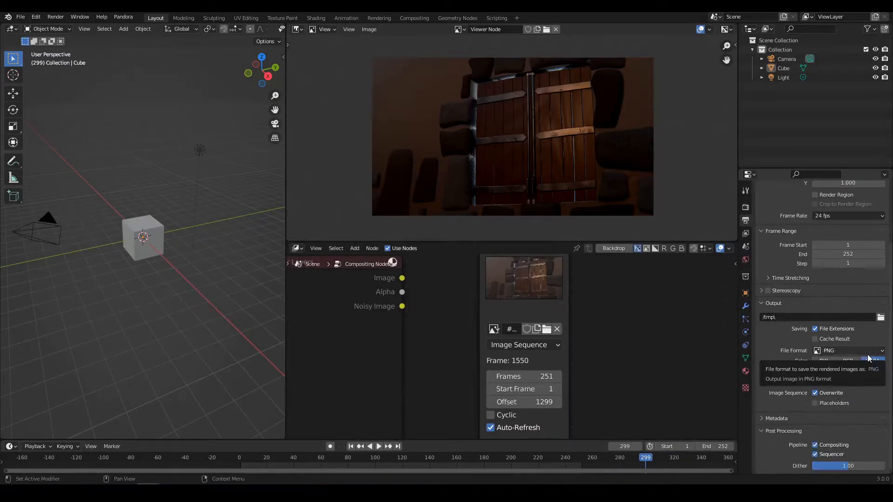
{"action": "left_click", "coordinate": [872, 351]}
{"action": "left_click", "coordinate": [775, 407]}
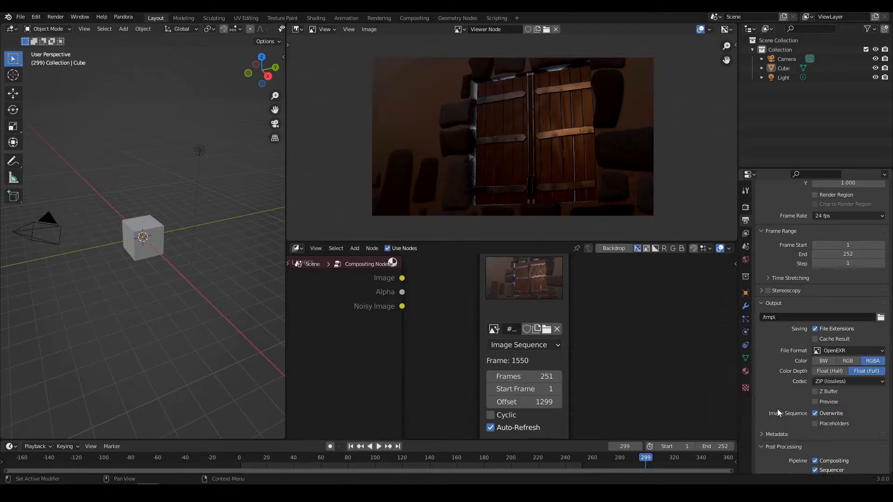
{"action": "left_click", "coordinate": [838, 381]}
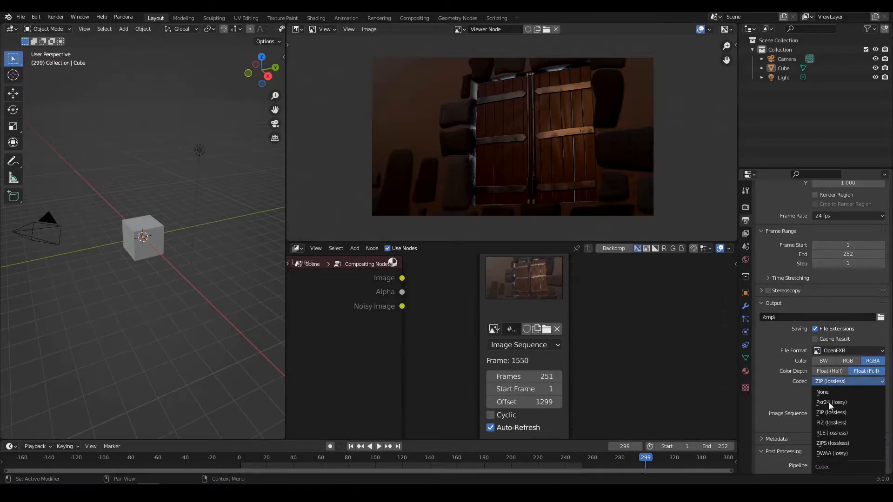
{"action": "left_click", "coordinate": [842, 454]}
{"action": "scroll", "coordinate": [798, 399], "scroll_direction": "down", "scroll_amount": 1}
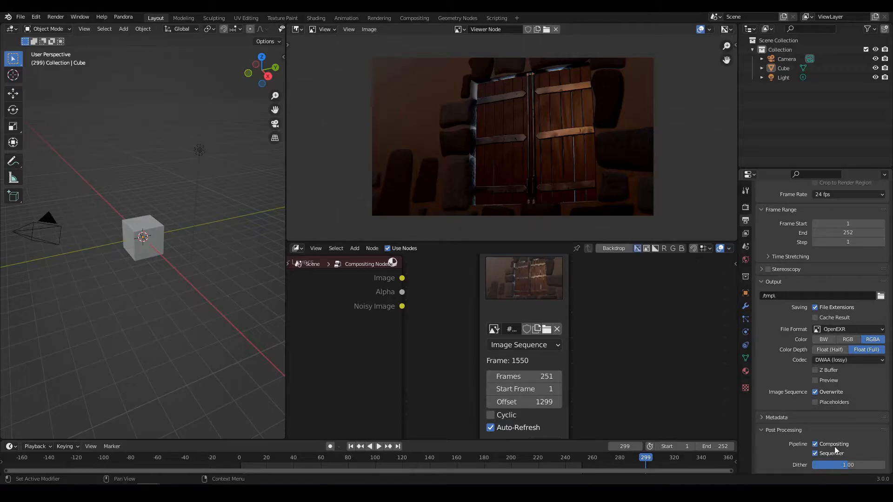
Review the scene's output and post-processing settings and render the animation
{"action": "scroll", "coordinate": [790, 440], "scroll_direction": "up", "scroll_amount": 2}
{"action": "scroll", "coordinate": [790, 440], "scroll_direction": "down", "scroll_amount": 2}
{"action": "middle_click_drag", "start_coordinate": [614, 345], "coordinate": [598, 381]}
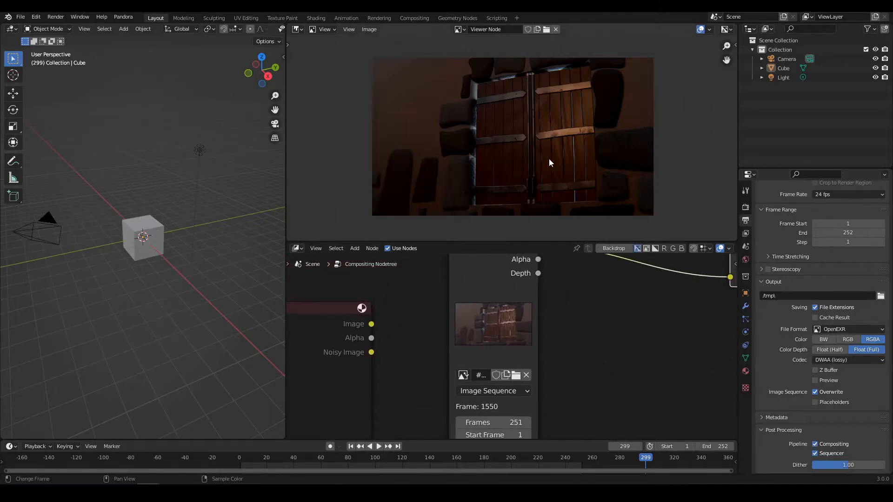
{"action": "scroll", "coordinate": [793, 418], "scroll_direction": "up", "scroll_amount": 5}
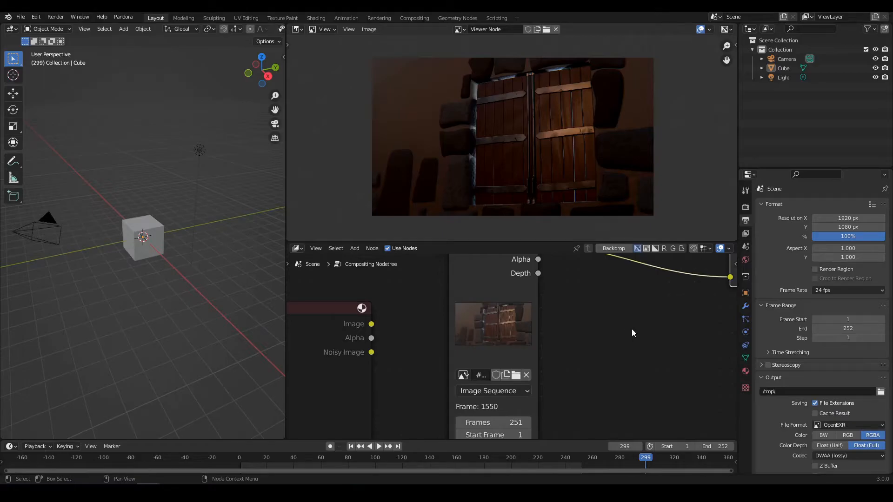
{"action": "left_click", "coordinate": [55, 18]}
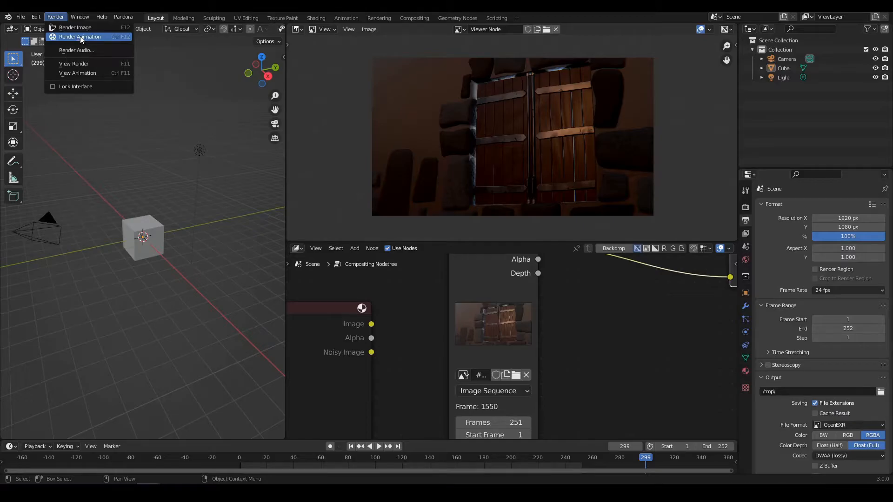
{"action": "left_click", "coordinate": [80, 36]}
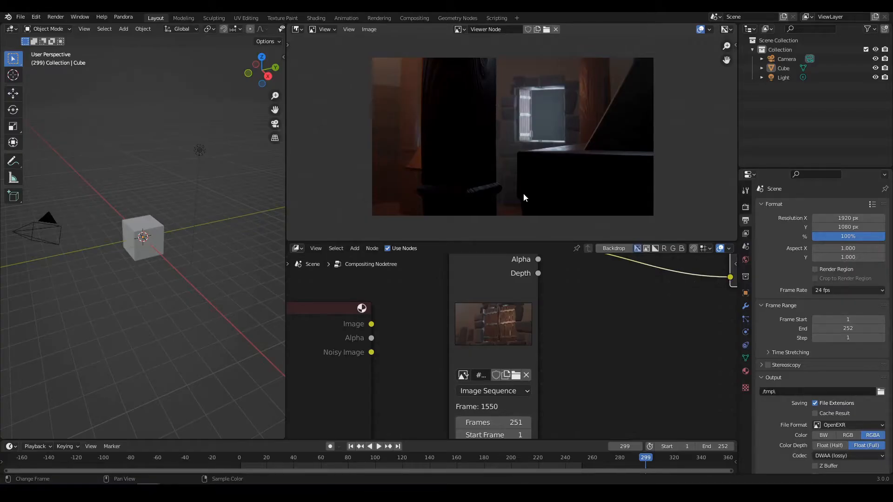
Narrow the 3D viewport to give the Image Editor and the compositing node tree more width
{"action": "scroll", "coordinate": [573, 328], "scroll_direction": "down", "scroll_amount": 6}
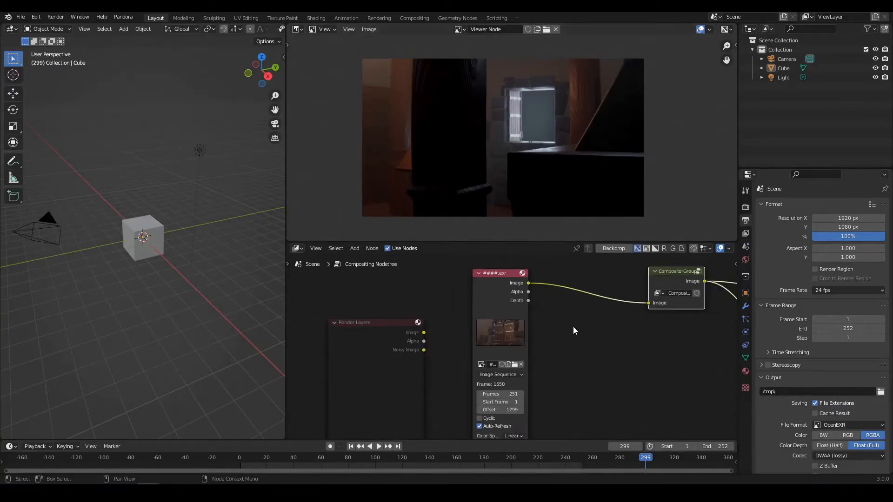
{"action": "scroll", "coordinate": [514, 352], "scroll_direction": "up", "scroll_amount": 1}
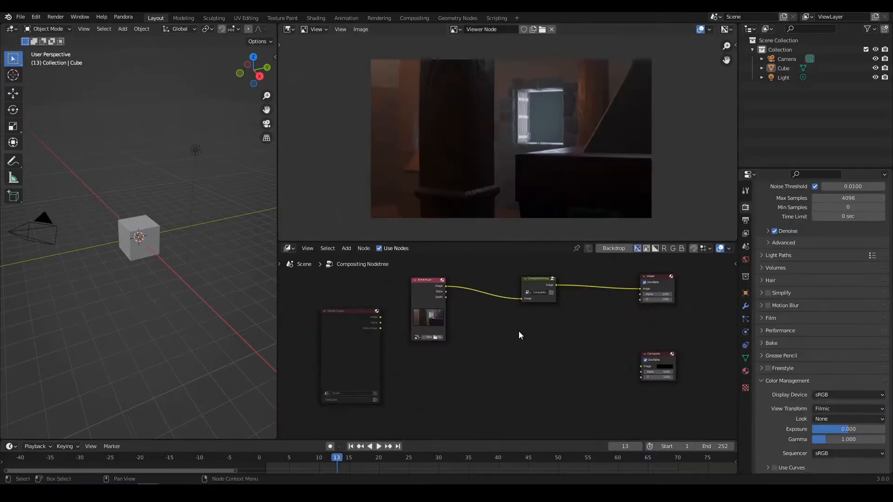
{"action": "left_click_drag", "start_coordinate": [277, 187], "coordinate": [229, 188]}
{"action": "middle_click_drag", "start_coordinate": [508, 344], "coordinate": [499, 347]}
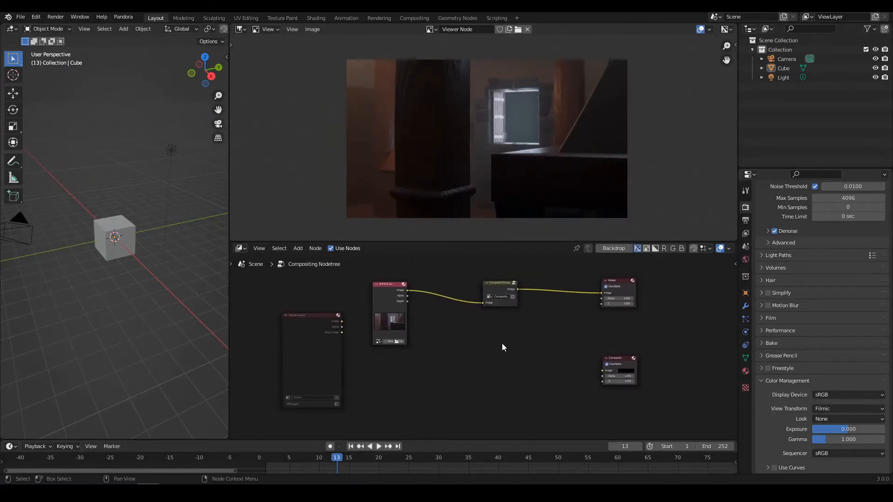
{"action": "scroll", "coordinate": [473, 330], "scroll_direction": "up", "scroll_amount": 2}
{"action": "scroll", "coordinate": [473, 329], "scroll_direction": "down", "scroll_amount": 1}
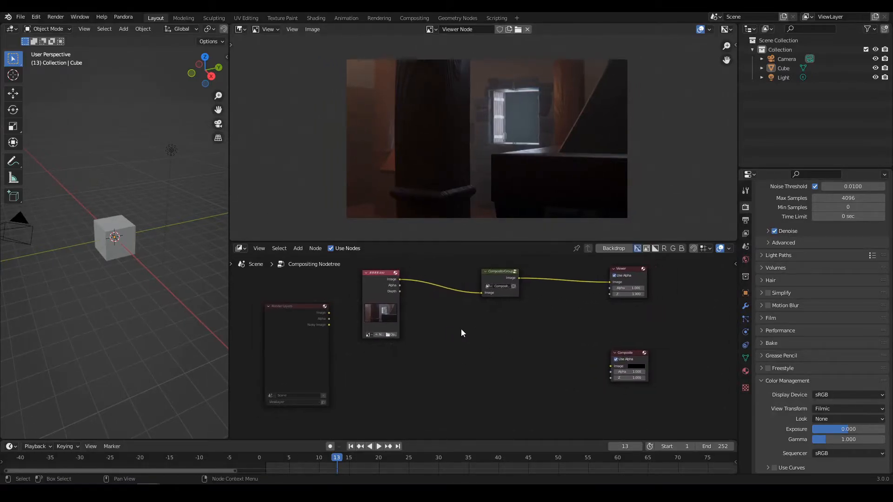
Add an image sequence node with all EXR files from the Sequence03 folder, placed below the first sequence node
{"action": "key", "text": "shift+a"}
{"action": "mouse_move", "coordinate": [462, 328]}
{"action": "left_click", "coordinate": [521, 338]}
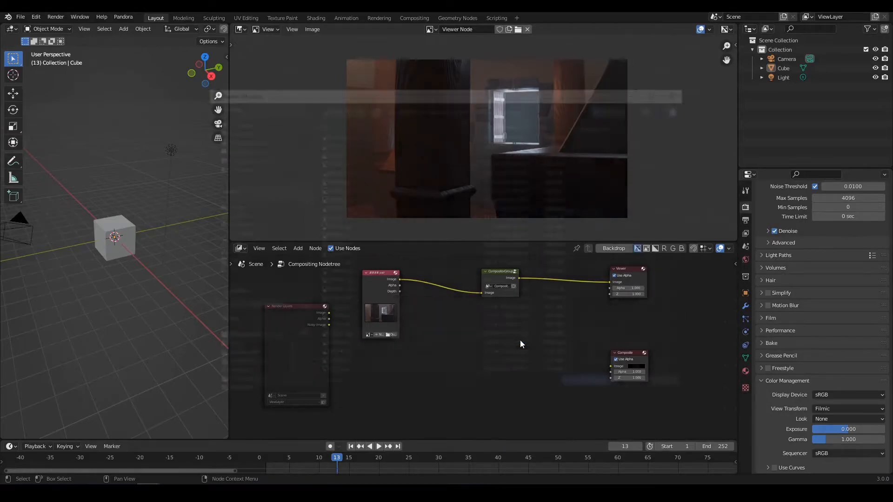
{"action": "key", "text": "a"}
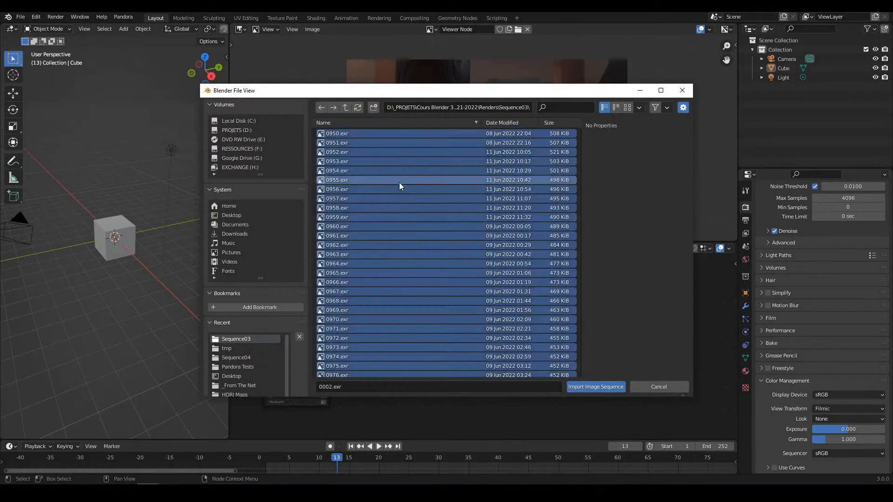
{"action": "left_click", "coordinate": [597, 386]}
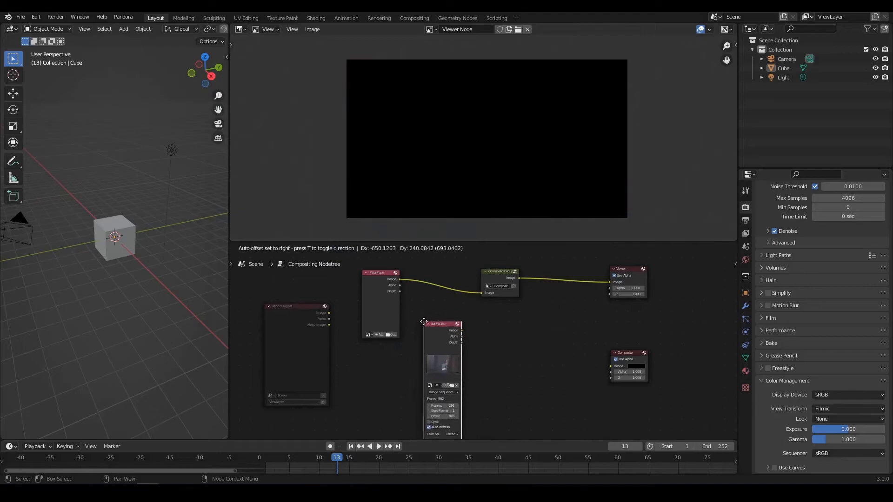
{"action": "scroll", "coordinate": [488, 344], "scroll_direction": "down", "scroll_amount": 4}
{"action": "scroll", "coordinate": [492, 337], "scroll_direction": "up", "scroll_amount": 4}
{"action": "middle_click_drag", "start_coordinate": [515, 315], "coordinate": [494, 334]}
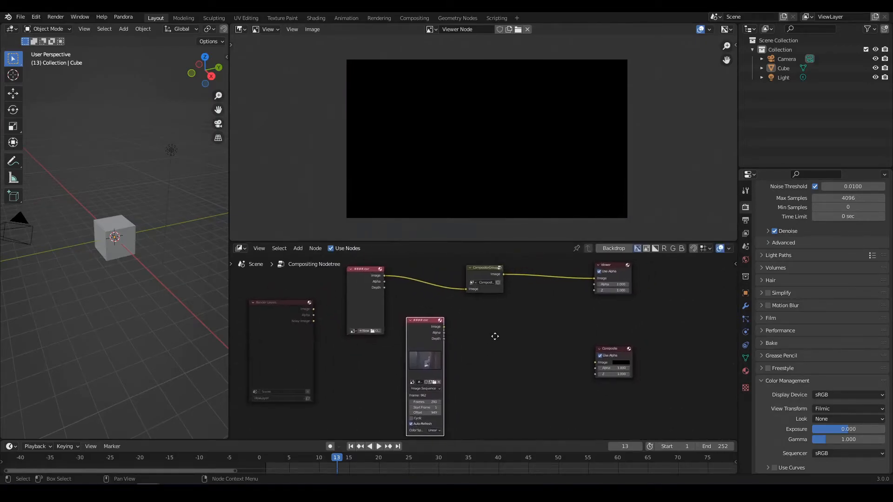
{"action": "middle_click_drag", "start_coordinate": [555, 308], "coordinate": [528, 315]}
Duplicate the Viewer node, connect the new sequence's Image output to the copy and make it the active viewer
{"action": "left_click", "coordinate": [591, 273]}
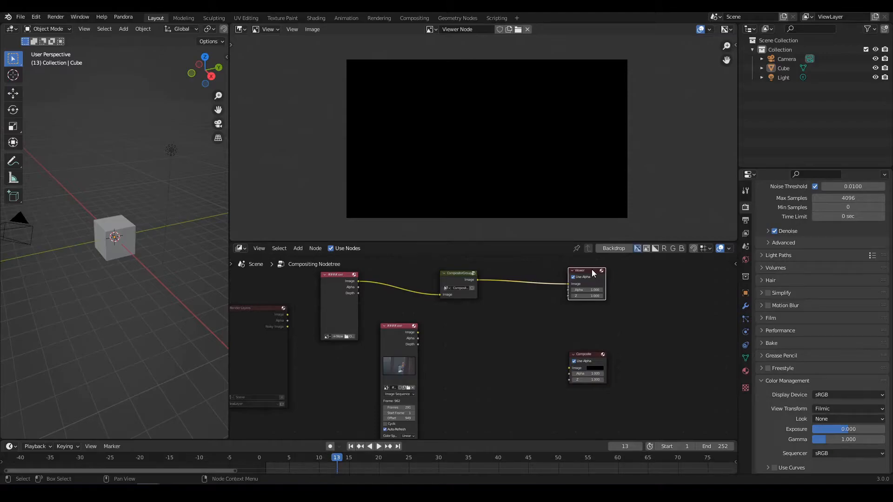
{"action": "key", "text": "shift+d"}
{"action": "left_click", "coordinate": [464, 342]}
{"action": "scroll", "coordinate": [464, 342], "scroll_direction": "up", "scroll_amount": 2}
{"action": "middle_click_drag", "start_coordinate": [433, 327], "coordinate": [461, 323]}
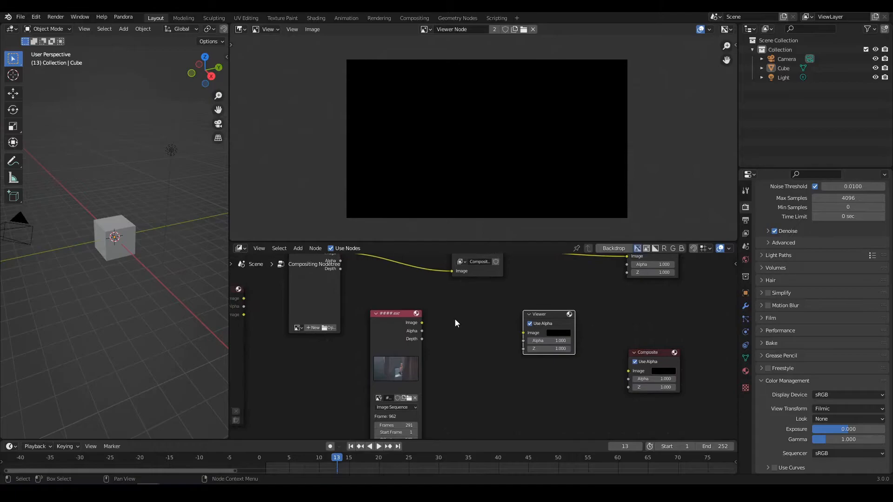
{"action": "left_click_drag", "start_coordinate": [421, 323], "coordinate": [523, 332]}
{"action": "scroll", "coordinate": [488, 331], "scroll_direction": "down", "scroll_amount": 2}
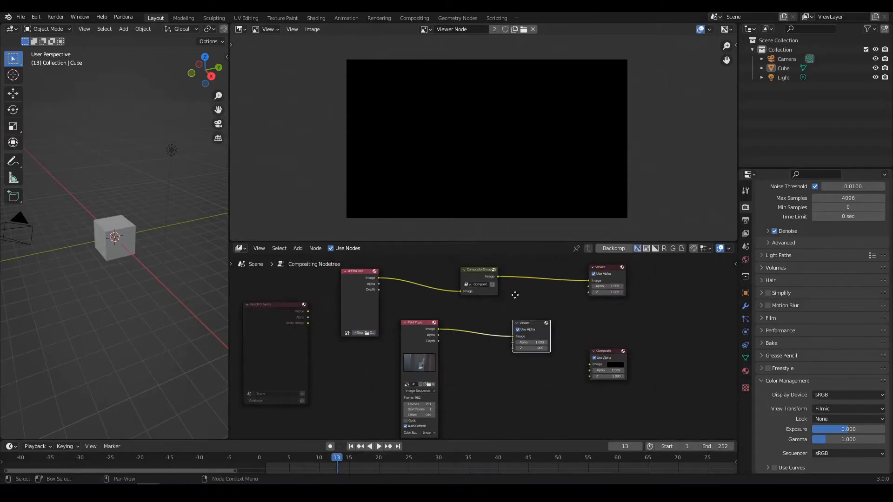
{"action": "scroll", "coordinate": [515, 292], "scroll_direction": "up", "scroll_amount": 1, "text": "shift"}
{"action": "left_click", "coordinate": [531, 339]}
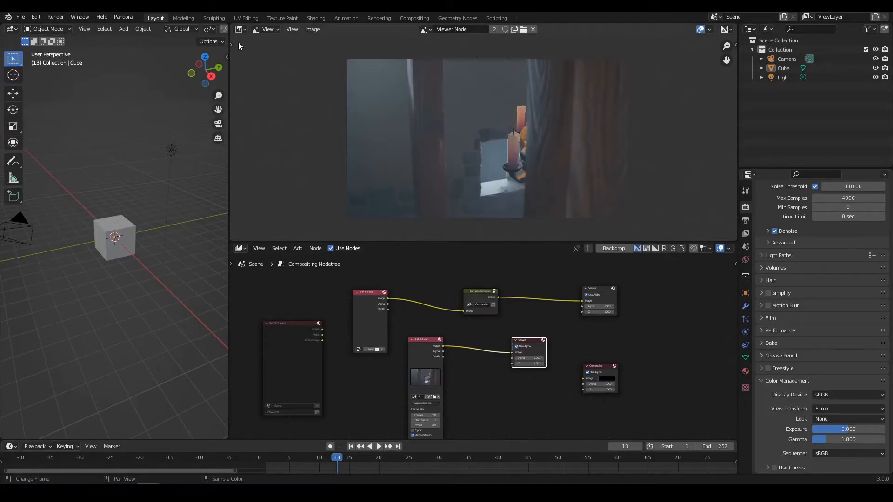
Split the Image Editor into two side-by-side editors and narrow the 3D viewport further
{"action": "left_click_drag", "start_coordinate": [230, 27], "coordinate": [493, 31]}
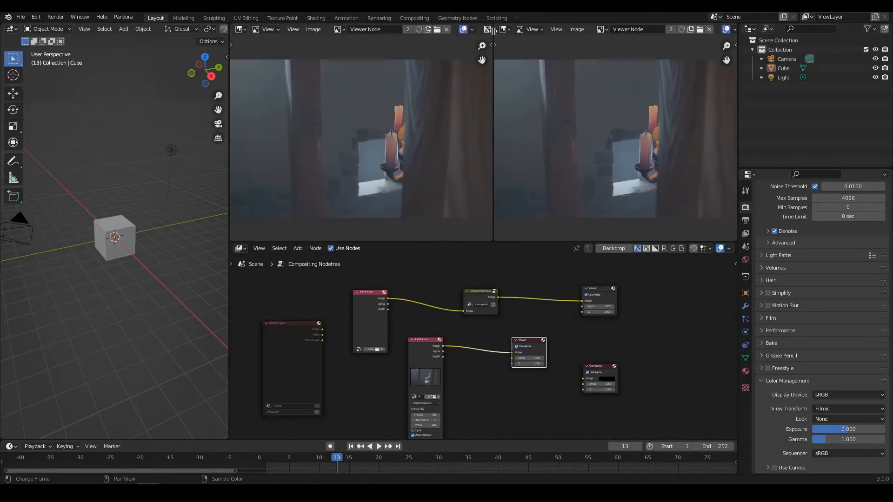
{"action": "left_click_drag", "start_coordinate": [230, 128], "coordinate": [96, 127]}
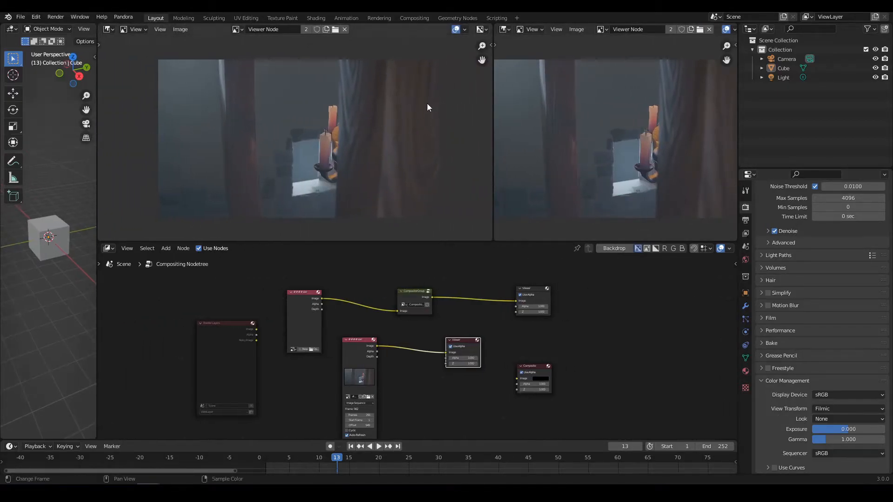
{"action": "middle_click_drag", "start_coordinate": [448, 114], "coordinate": [431, 116]}
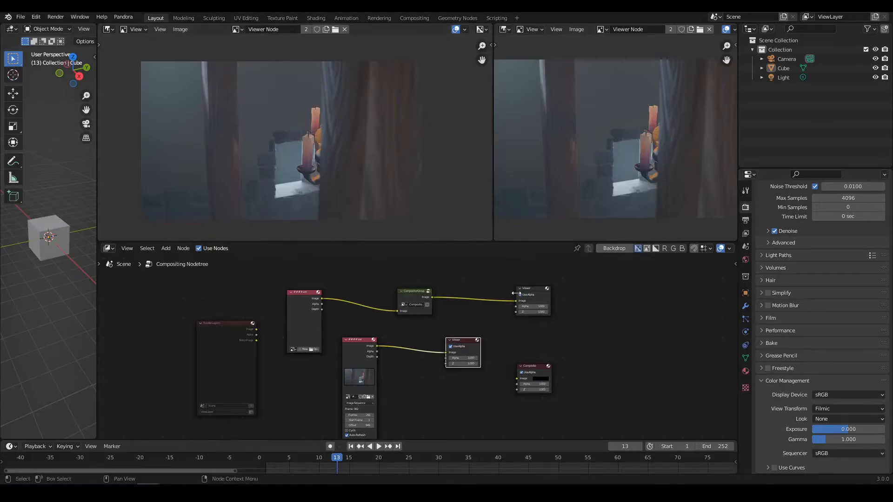
Even out the widths of the two Image Editors while switching the active output between the two Viewer nodes
{"action": "left_click", "coordinate": [533, 289]}
{"action": "scroll", "coordinate": [361, 328], "scroll_direction": "up", "scroll_amount": 2}
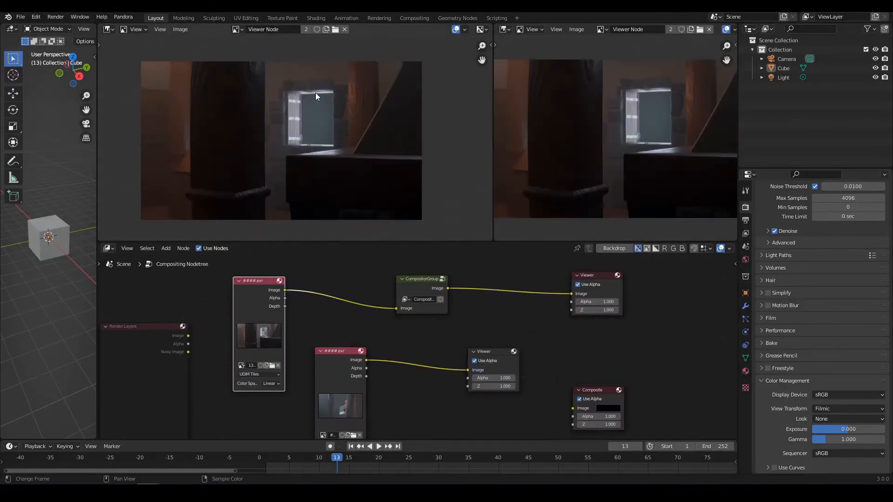
{"action": "left_click_drag", "start_coordinate": [490, 144], "coordinate": [412, 145]}
{"action": "left_click", "coordinate": [495, 350]}
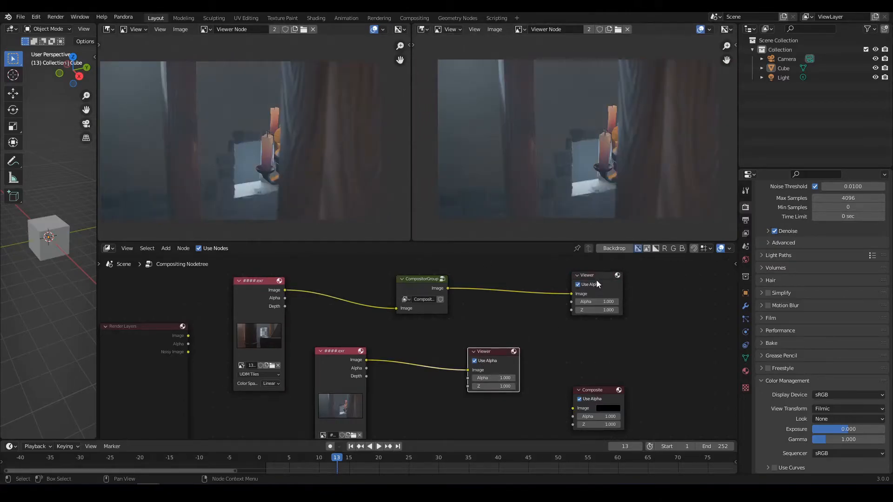
Delete the duplicated Viewer node and connect the second sequence's Image output to the Composite node's Image input
{"action": "scroll", "coordinate": [501, 317], "scroll_direction": "down", "scroll_amount": 3}
{"action": "key", "text": "x"}
{"action": "left_click_drag", "start_coordinate": [359, 320], "coordinate": [565, 368]}
{"action": "left_click", "coordinate": [591, 351]}
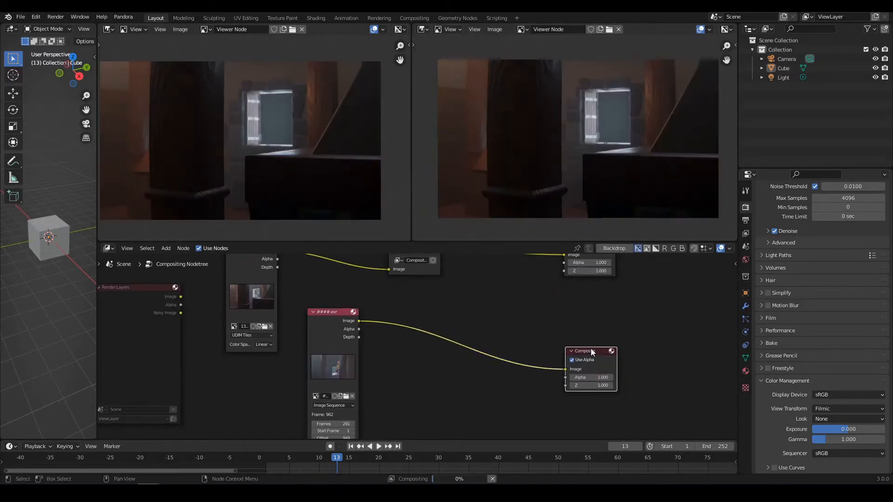
{"action": "middle_click_drag", "start_coordinate": [551, 340], "coordinate": [550, 347]}
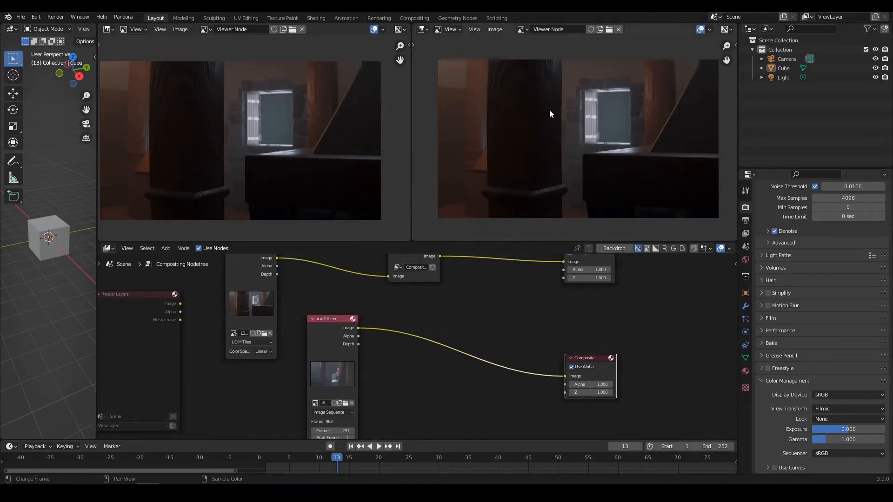
Display the Render Result in the second Image Editor and preview both sequences at frame 6
{"action": "left_click", "coordinate": [520, 30]}
{"action": "left_click", "coordinate": [552, 61]}
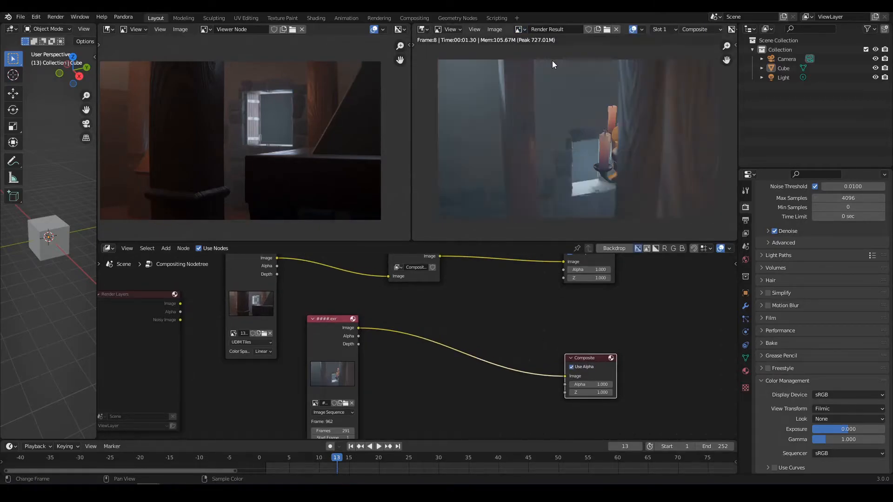
{"action": "mouse_move", "coordinate": [513, 327]}
{"action": "middle_mouse_down"}
{"action": "mouse_move", "coordinate": [541, 307]}
{"action": "mouse_move", "coordinate": [507, 326]}
{"action": "middle_mouse_up"}
{"action": "scroll", "coordinate": [513, 303], "scroll_direction": "down", "scroll_amount": 3}
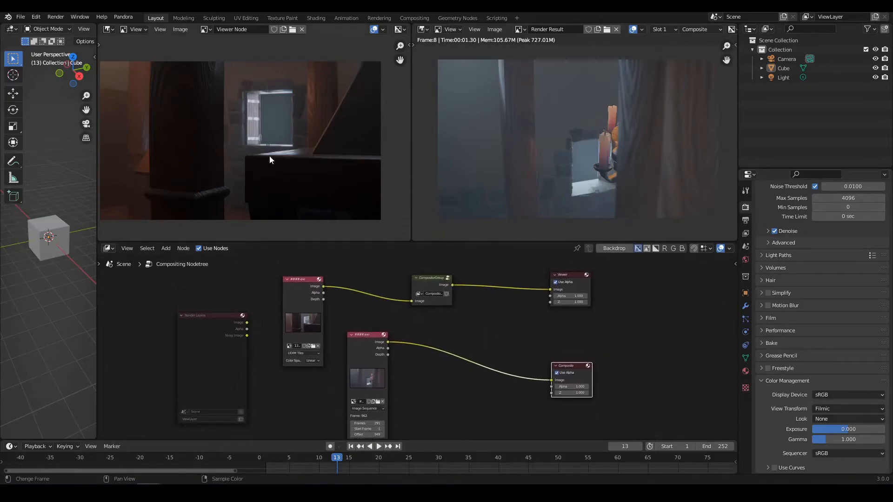
{"action": "middle_click_drag", "start_coordinate": [295, 163], "coordinate": [322, 166]}
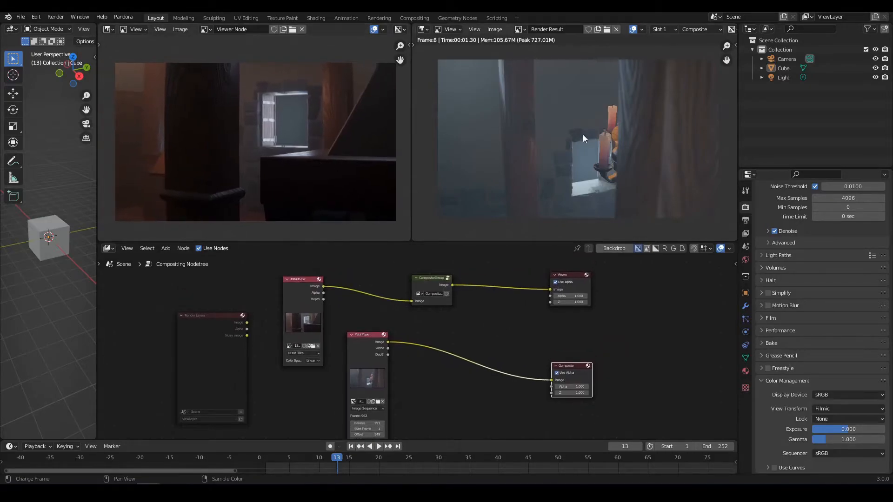
{"action": "left_click_drag", "start_coordinate": [335, 458], "coordinate": [295, 458]}
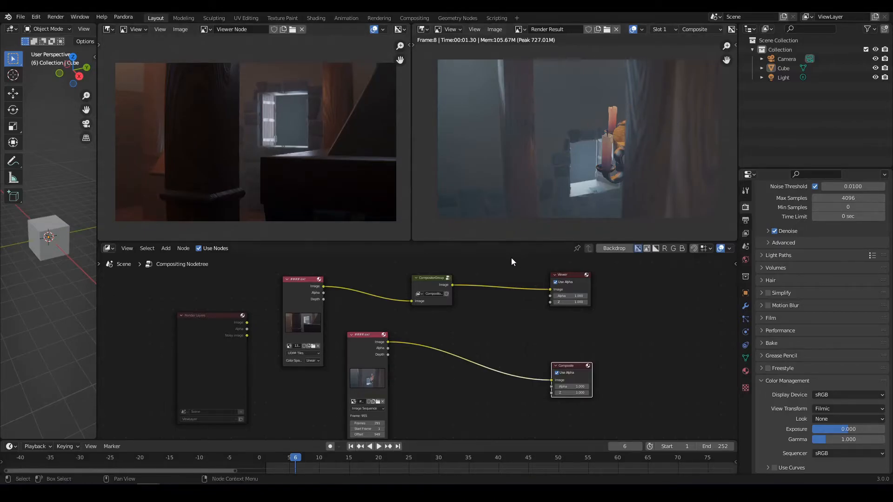
Duplicate the CompositorGroup node and insert the copy between the second image sequence and the Composite node
{"action": "left_click", "coordinate": [431, 278]}
{"action": "left_click", "coordinate": [479, 348]}
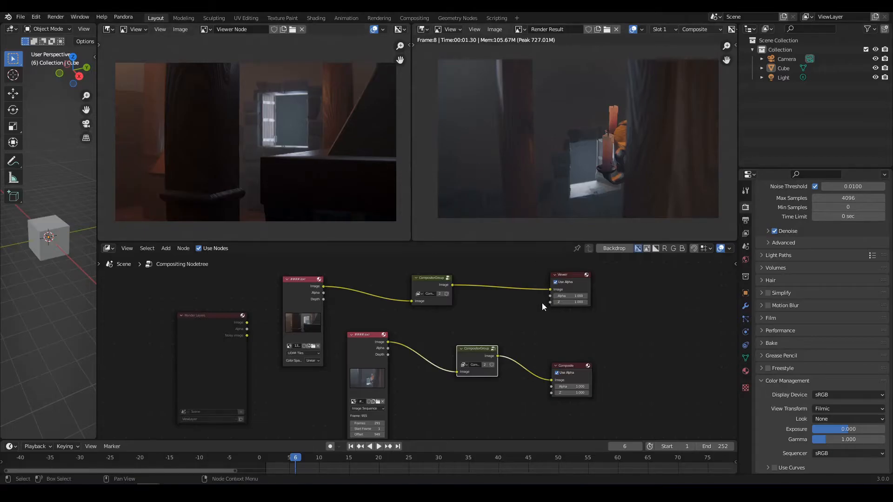
{"action": "middle_click_drag", "start_coordinate": [440, 295], "coordinate": [427, 302]}
{"action": "middle_click_drag", "start_coordinate": [488, 330], "coordinate": [491, 330]}
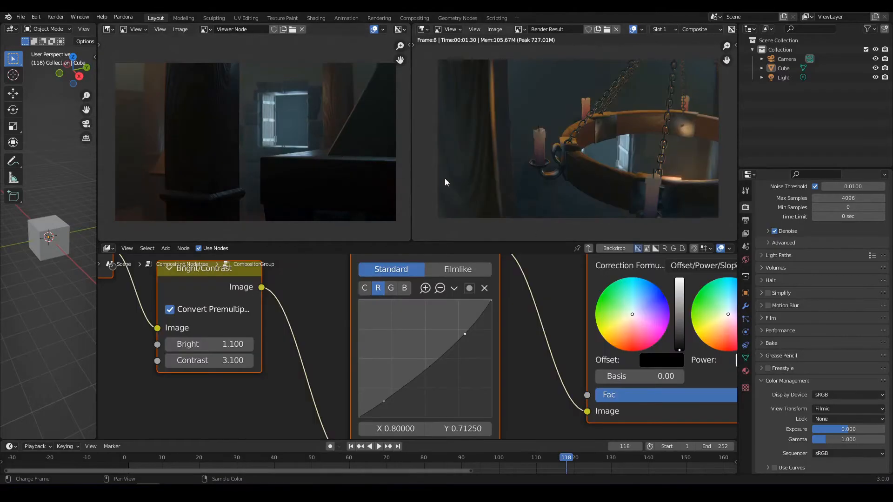
Exit the group and turn the second sequence's CompositorGroup node into a single-user copy, nudging the node slightly
{"action": "scroll", "coordinate": [512, 174], "scroll_direction": "down", "scroll_amount": 4}
{"action": "scroll", "coordinate": [521, 174], "scroll_direction": "up", "scroll_amount": 4}
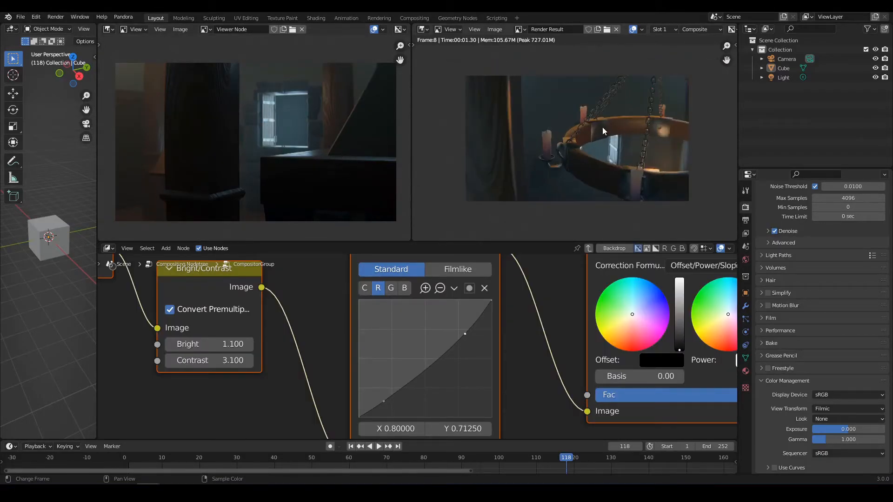
{"action": "scroll", "coordinate": [437, 314], "scroll_direction": "down", "scroll_amount": 4}
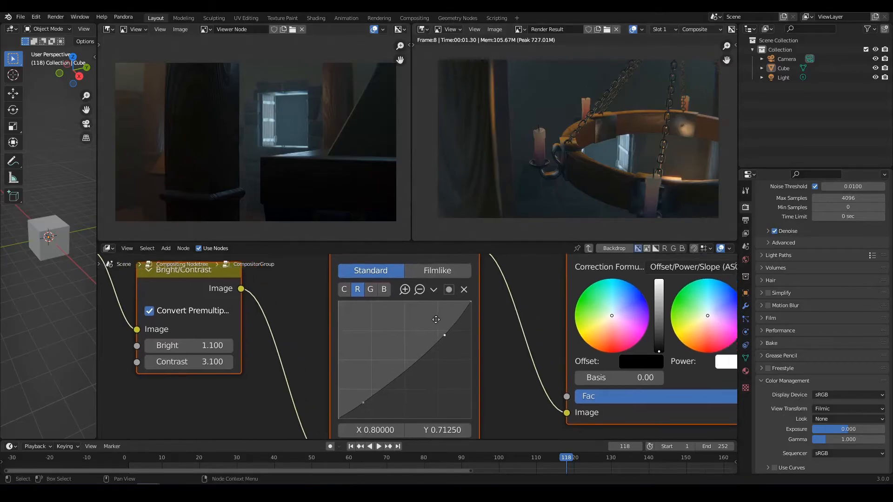
{"action": "key", "text": "Tab"}
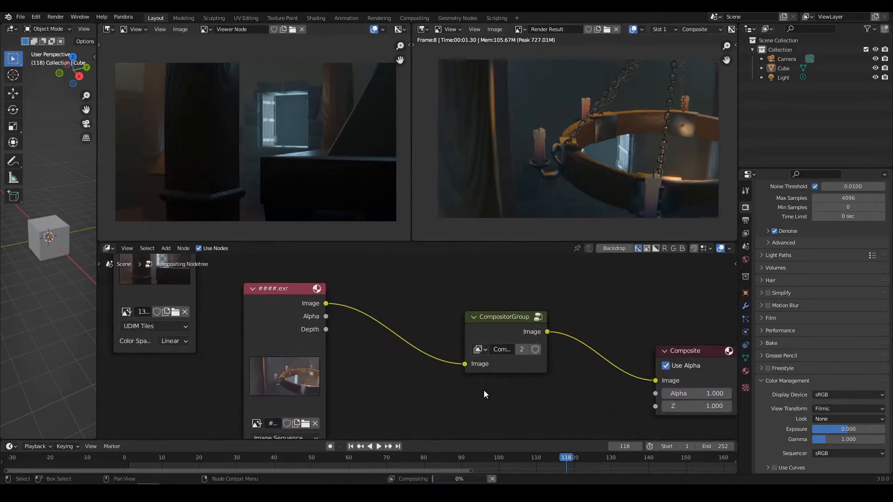
{"action": "left_click", "coordinate": [521, 349]}
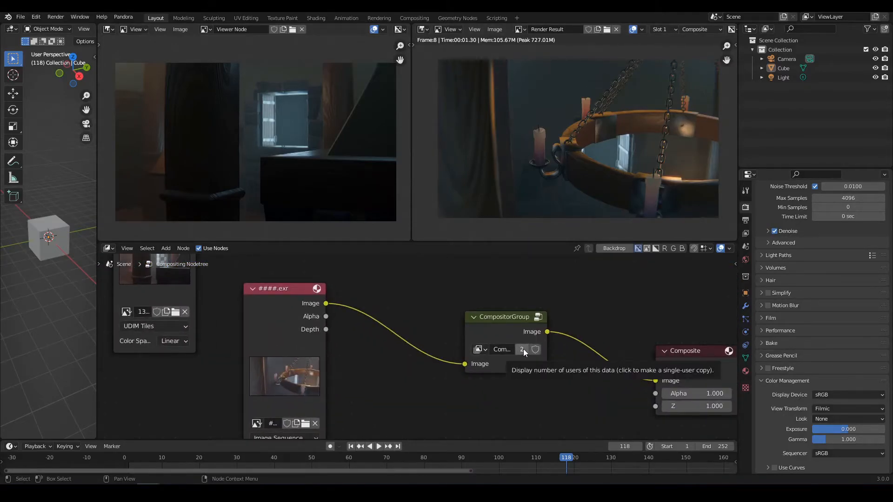
{"action": "mouse_move", "coordinate": [496, 342]}
{"action": "left_mouse_down"}
{"action": "mouse_move", "coordinate": [490, 351]}
{"action": "mouse_move", "coordinate": [481, 339]}
{"action": "mouse_move", "coordinate": [492, 346]}
{"action": "left_mouse_up"}
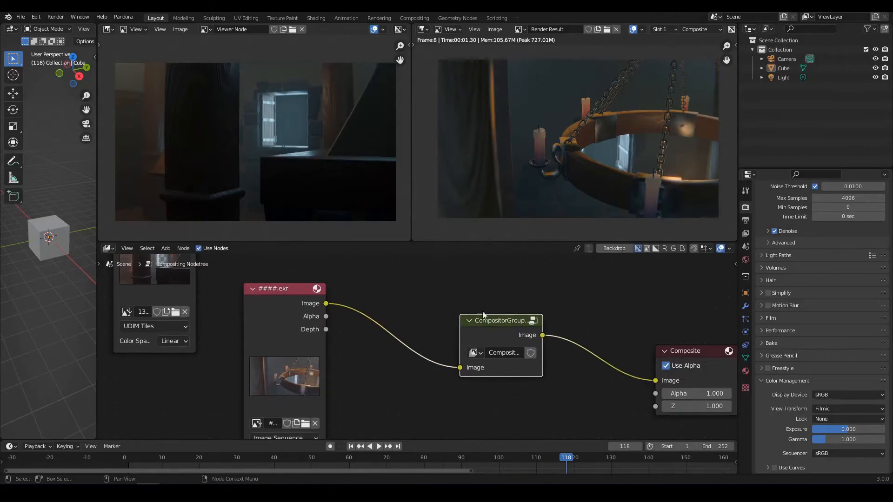
Inside the single-user group, bend the RGB Curves blue channel into an S-shape, with the lower point at X 0.21111, Y 0.23125
{"action": "scroll", "coordinate": [439, 293], "scroll_direction": "down", "scroll_amount": 3}
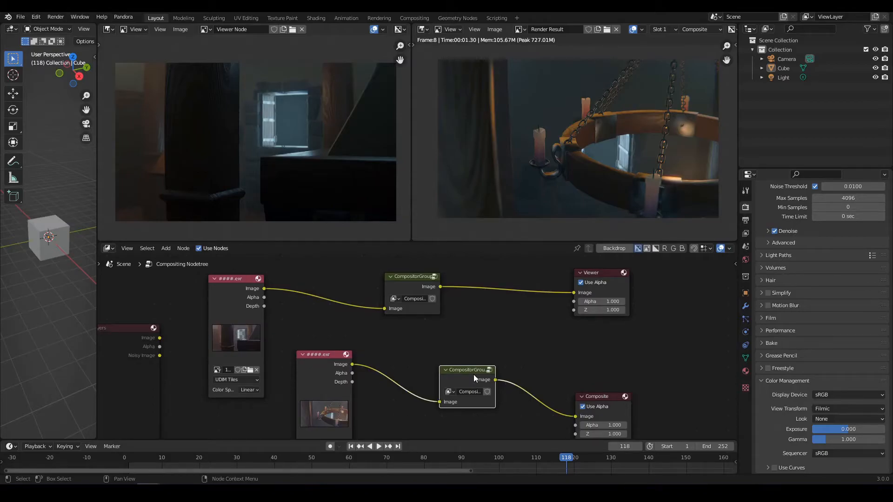
{"action": "key", "text": "Tab"}
{"action": "mouse_move", "coordinate": [489, 354]}
{"action": "middle_mouse_down"}
{"action": "mouse_move", "coordinate": [452, 351]}
{"action": "mouse_move", "coordinate": [489, 354]}
{"action": "middle_mouse_up"}
{"action": "scroll", "coordinate": [489, 353], "scroll_direction": "up", "scroll_amount": 3}
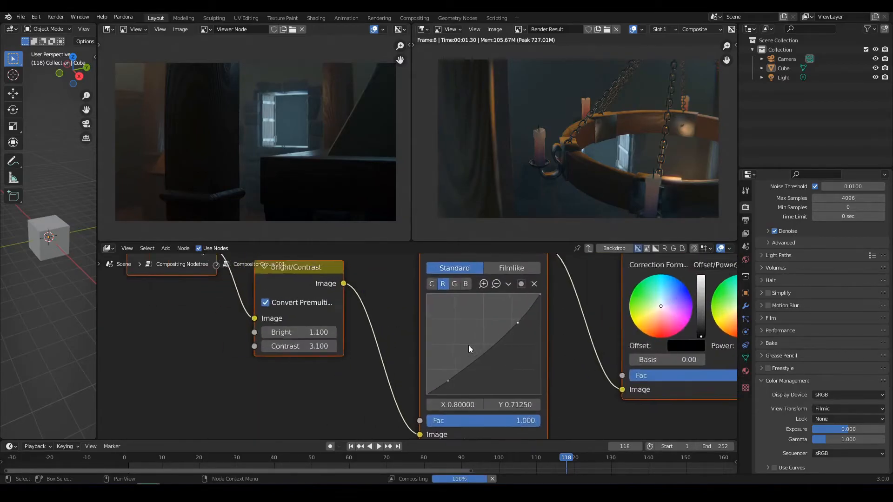
{"action": "left_click", "coordinate": [446, 292]}
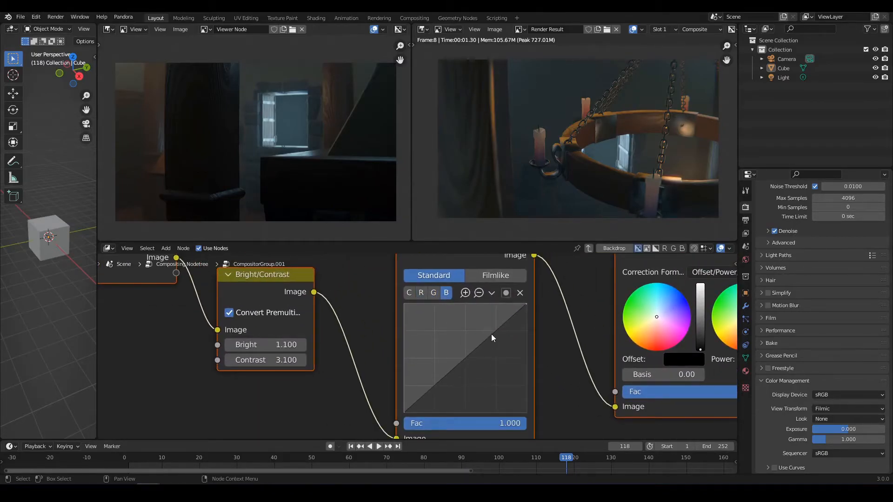
{"action": "left_click_drag", "start_coordinate": [491, 333], "coordinate": [475, 320]}
{"action": "left_click_drag", "start_coordinate": [429, 373], "coordinate": [429, 387]}
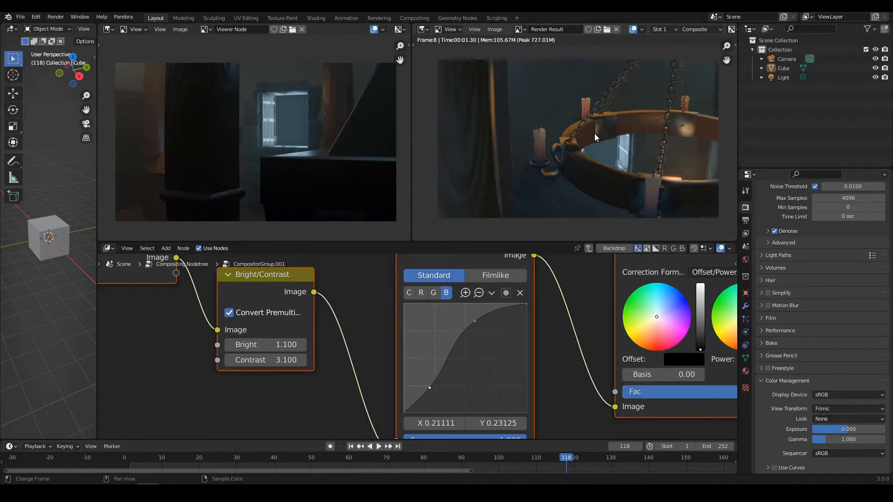
Raise the red curve strongly, with its lower point at X 0.08889, Y 0.31250, and return to the main compositing node tree
{"action": "left_click", "coordinate": [421, 292]}
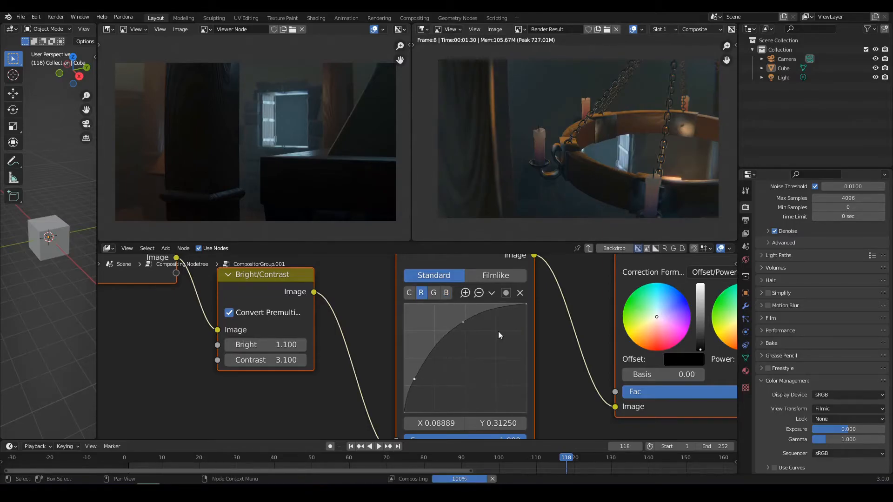
{"action": "key", "text": "Tab"}
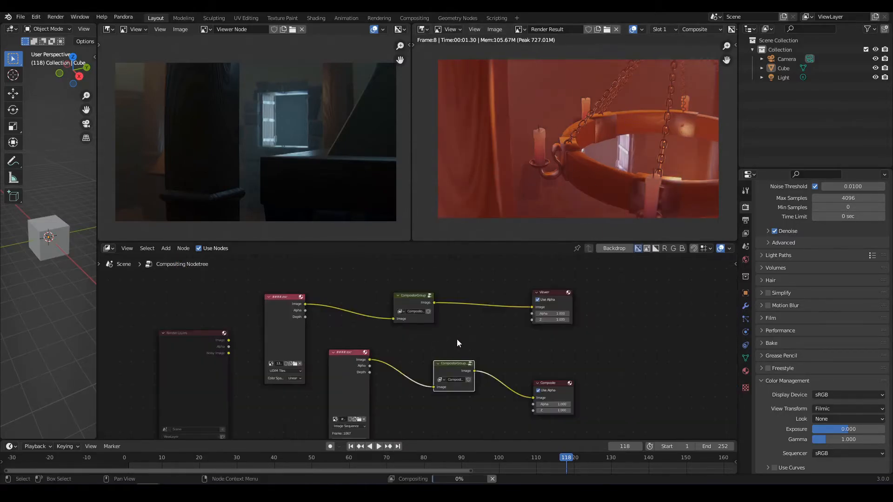
{"action": "key", "text": "Home"}
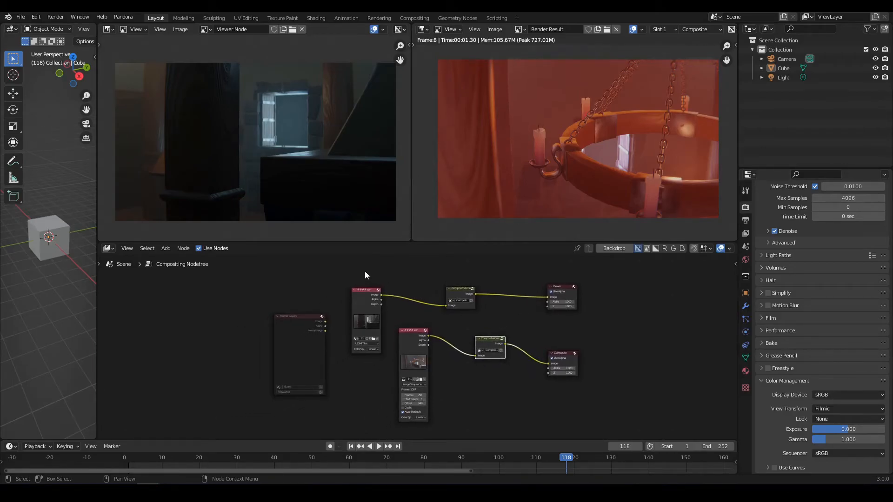
Start a new General file and keep the default cube selected
{"action": "key", "text": "ctrl+n"}
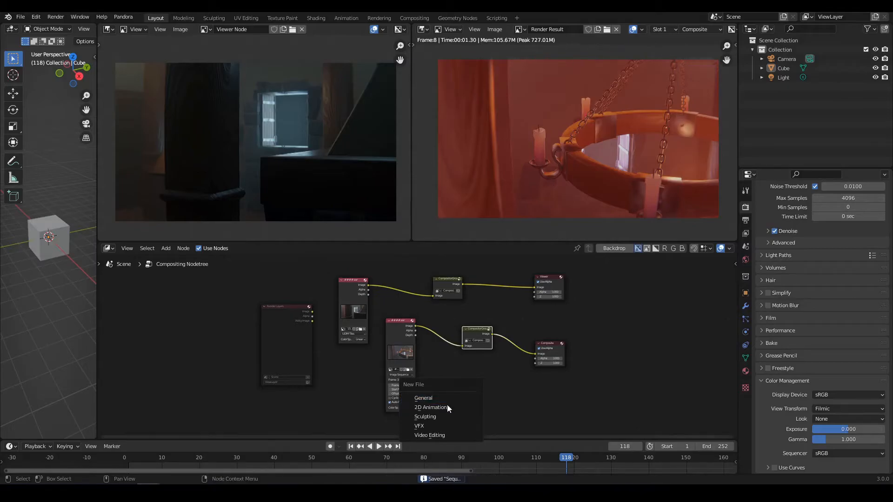
{"action": "left_click", "coordinate": [437, 397]}
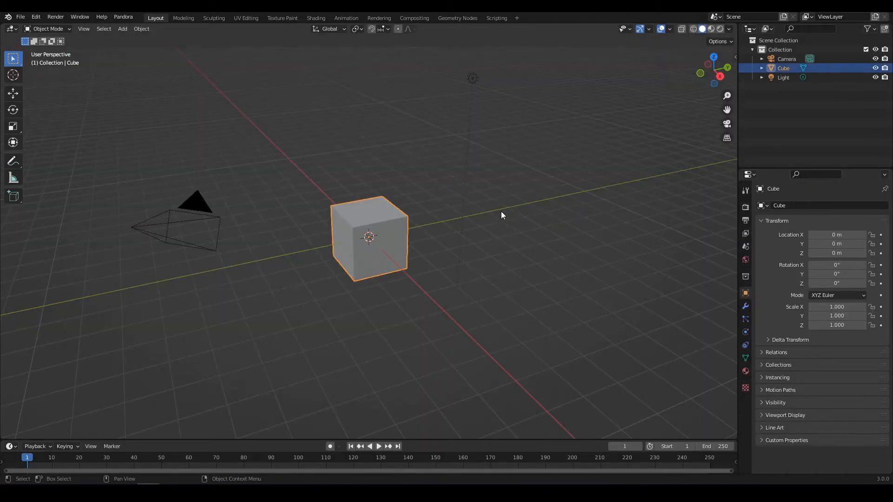
{"action": "left_click", "coordinate": [472, 78]}
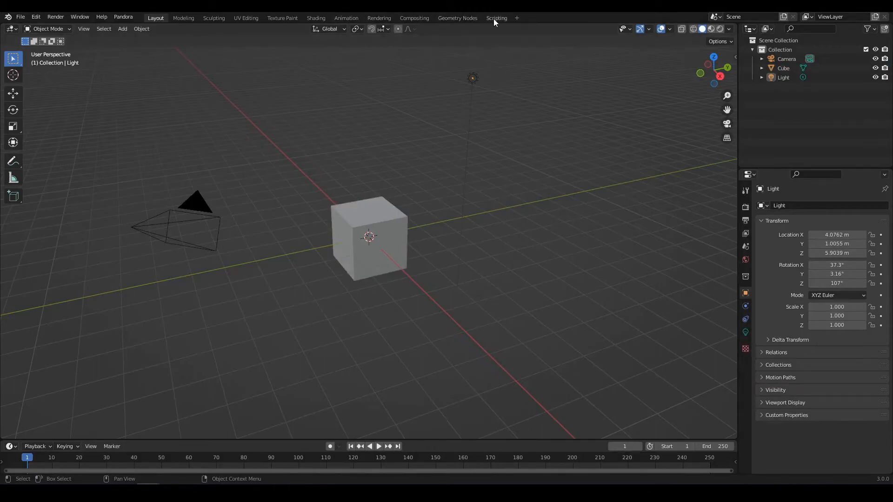
{"action": "key", "text": "ctrl+z"}
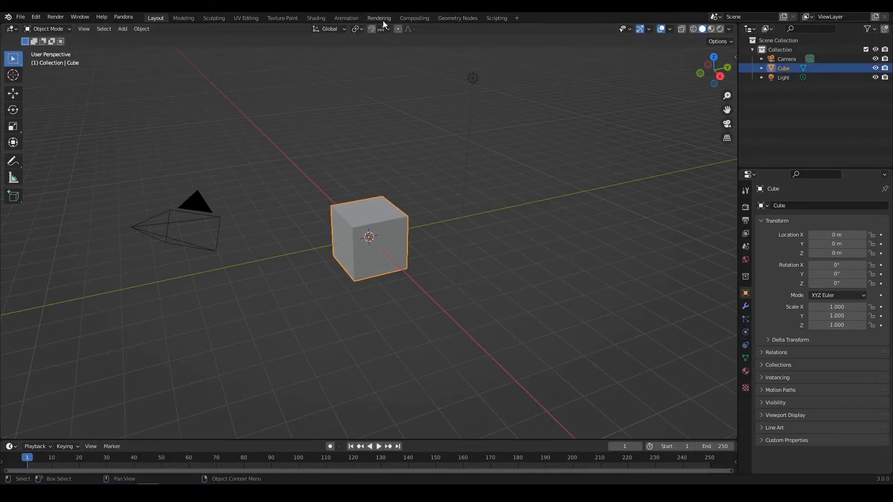
Add a Video Editing workspace to the new file
{"action": "left_click", "coordinate": [517, 18]}
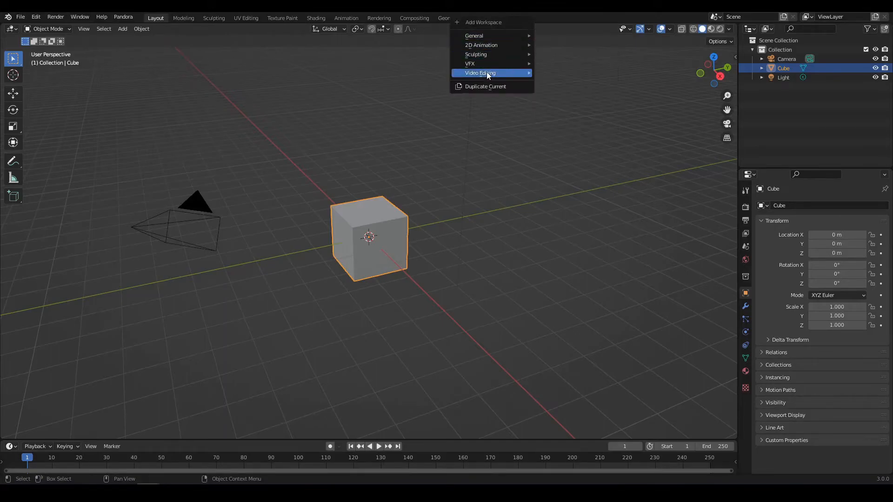
{"action": "mouse_move", "coordinate": [482, 74]}
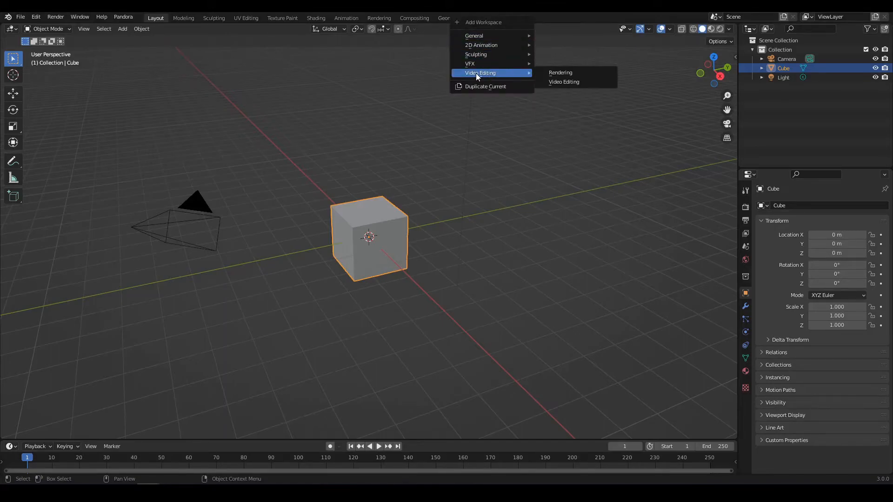
{"action": "left_click", "coordinate": [570, 82]}
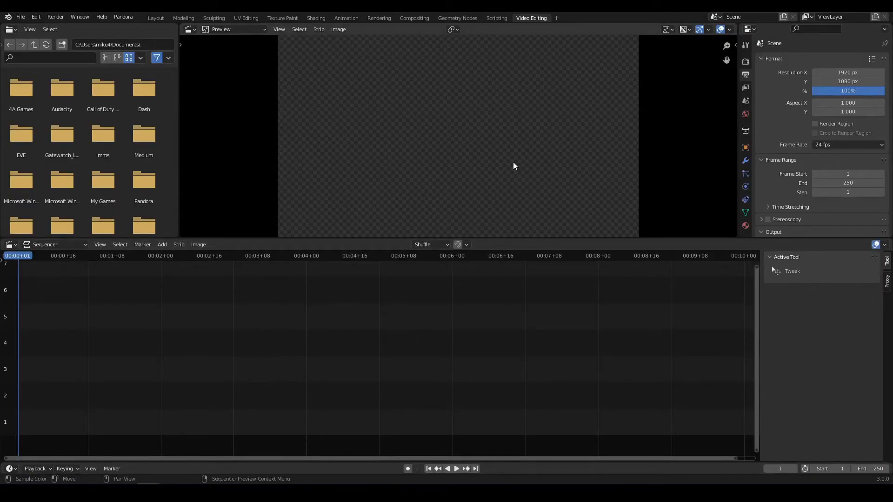
{"action": "scroll", "coordinate": [506, 161], "scroll_direction": "down", "scroll_amount": 1}
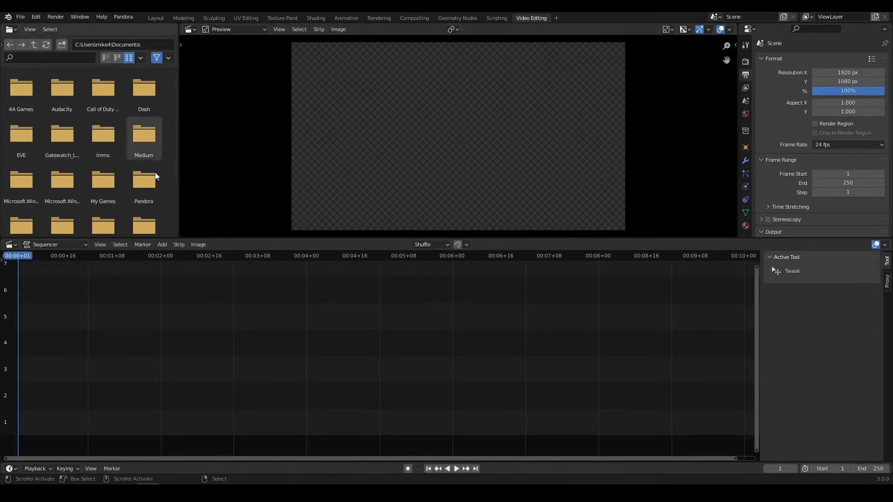
{"action": "middle_click_drag", "start_coordinate": [171, 372], "coordinate": [193, 311]}
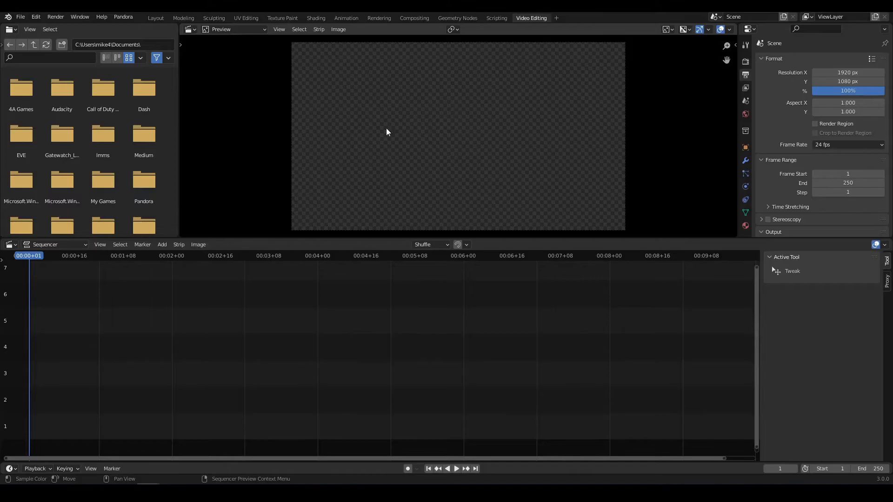
Browse to the Sequence04 render folder, show its files as a vertical list, and select only 1300.exr
{"action": "key", "text": "t"}
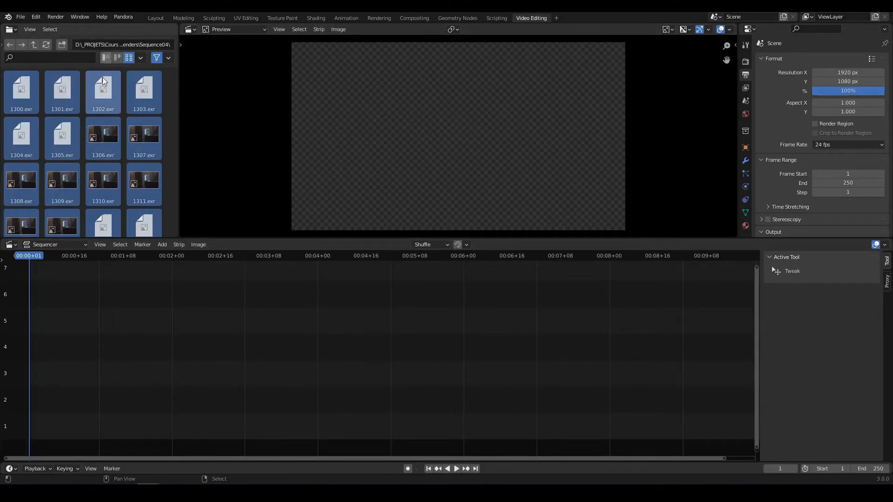
{"action": "left_click", "coordinate": [106, 57]}
{"action": "left_click", "coordinate": [37, 120]}
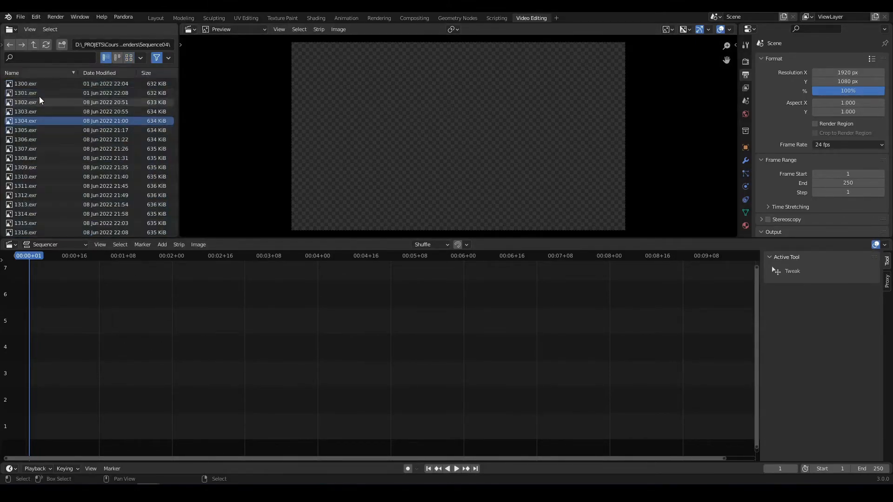
{"action": "left_click", "coordinate": [37, 85]}
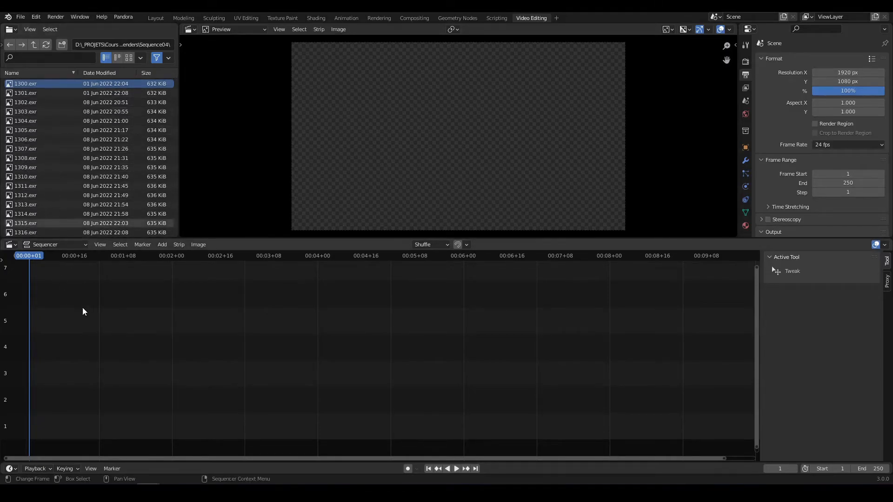
Try placing 1300.exr from the file browser in the sequencer, remove it, and move the playhead to frame 0
{"action": "left_click_drag", "start_coordinate": [10, 84], "coordinate": [95, 425]}
{"action": "key", "text": "space"}
{"action": "left_click", "coordinate": [90, 252]}
{"action": "key", "text": "Delete"}
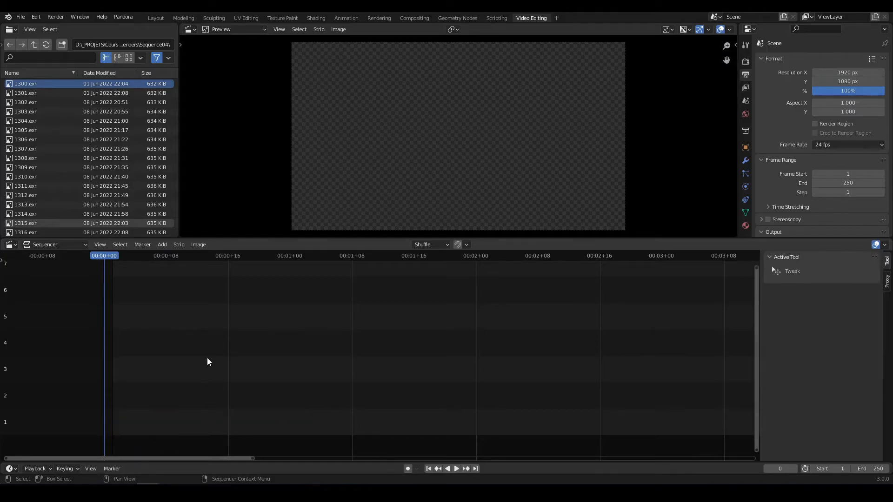
Add all EXR files of the Sequence04 folder as one image sequence strip on channel 1, starting at frame 0
{"action": "left_click", "coordinate": [163, 244]}
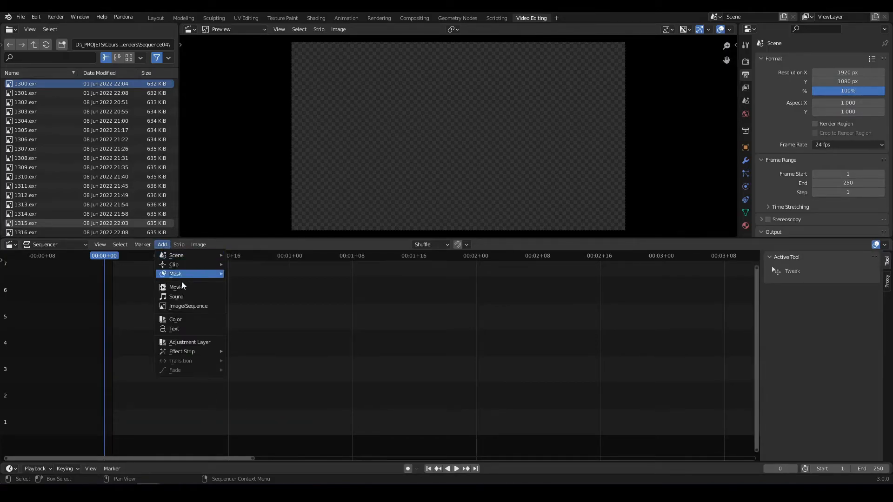
{"action": "left_click", "coordinate": [189, 305]}
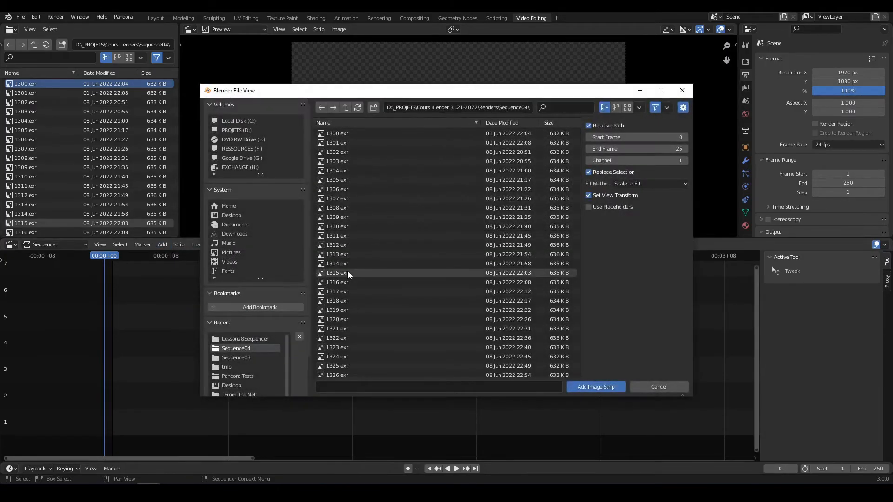
{"action": "key", "text": "a"}
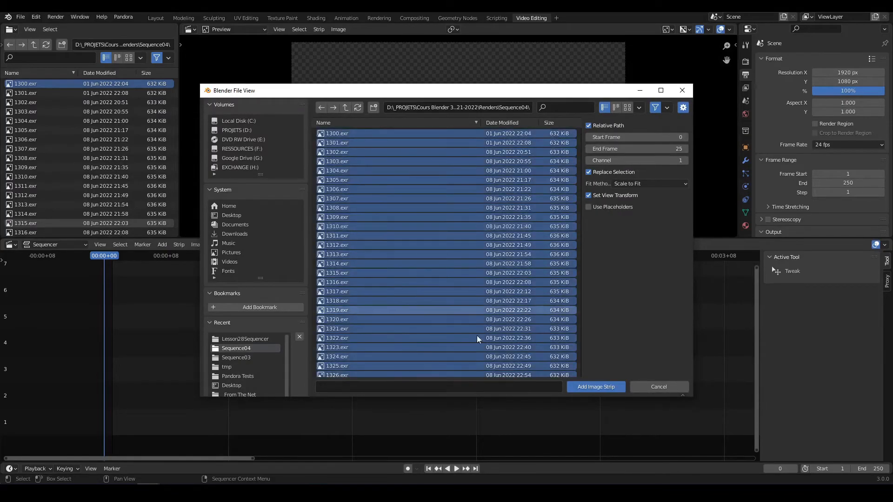
{"action": "left_click", "coordinate": [597, 386]}
{"action": "scroll", "coordinate": [398, 355], "scroll_direction": "down", "scroll_amount": 8}
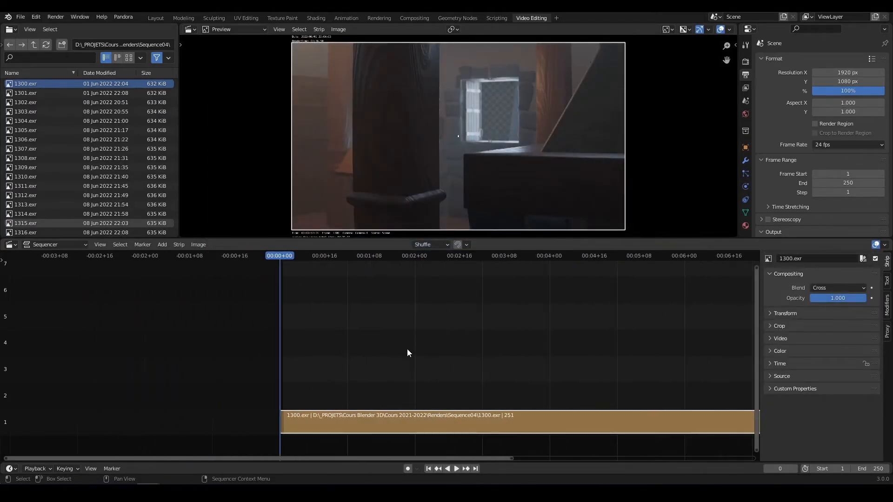
{"action": "scroll", "coordinate": [326, 336], "scroll_direction": "up", "scroll_amount": 2}
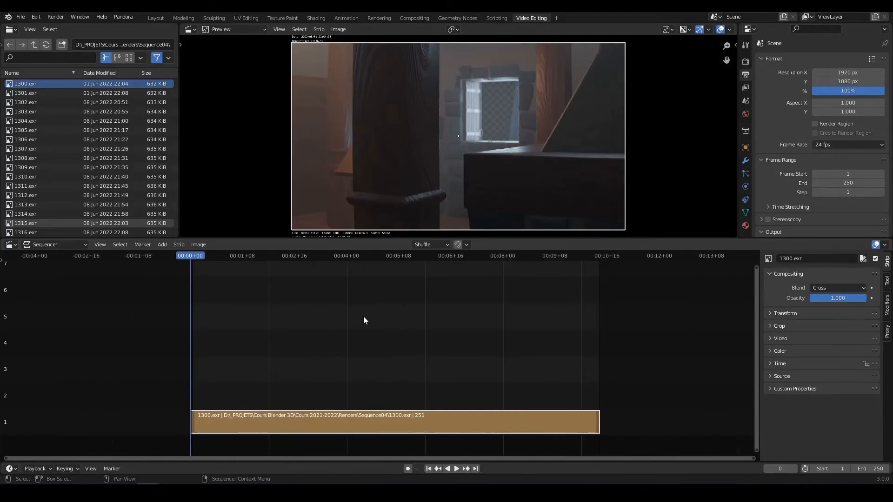
Play and scrub through the Sequence04 strip to review it, stopping at frame 88
{"action": "key", "text": "space"}
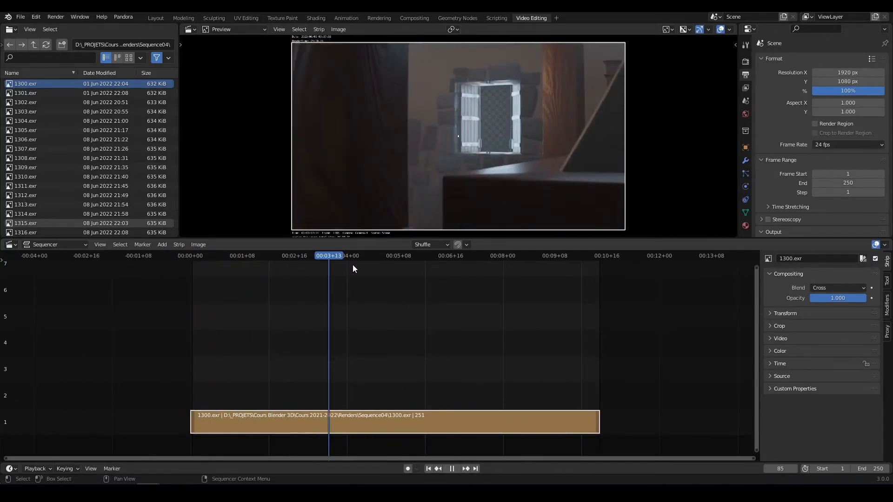
{"action": "left_click_drag", "start_coordinate": [503, 275], "coordinate": [253, 271]}
{"action": "left_click", "coordinate": [325, 277]}
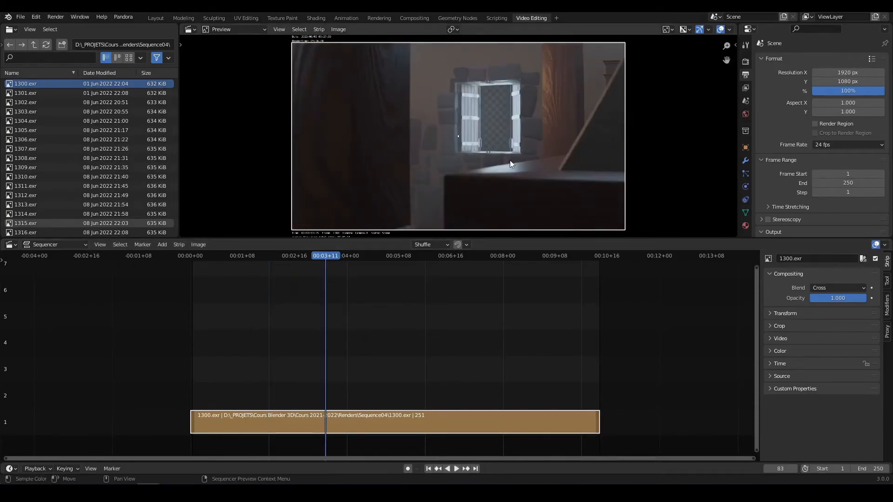
{"action": "key", "text": "space"}
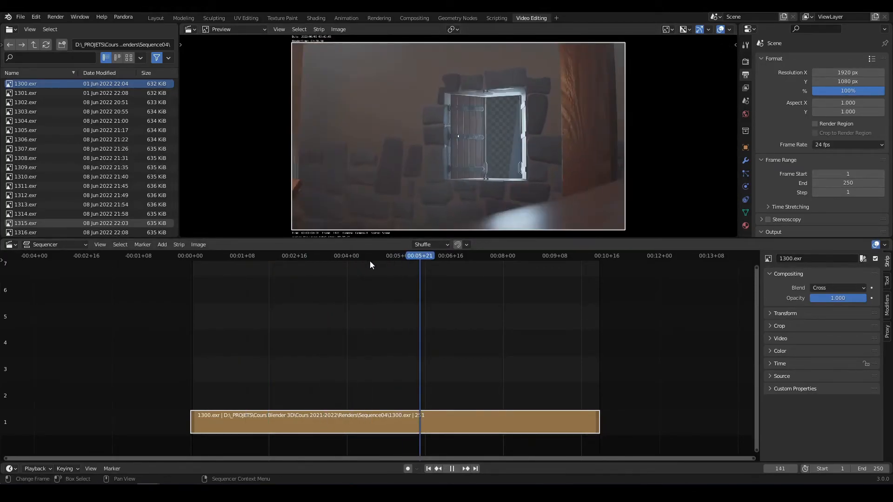
{"action": "left_click", "coordinate": [292, 259]}
{"action": "left_click_drag", "start_coordinate": [292, 259], "coordinate": [334, 259]}
{"action": "key", "text": "space"}
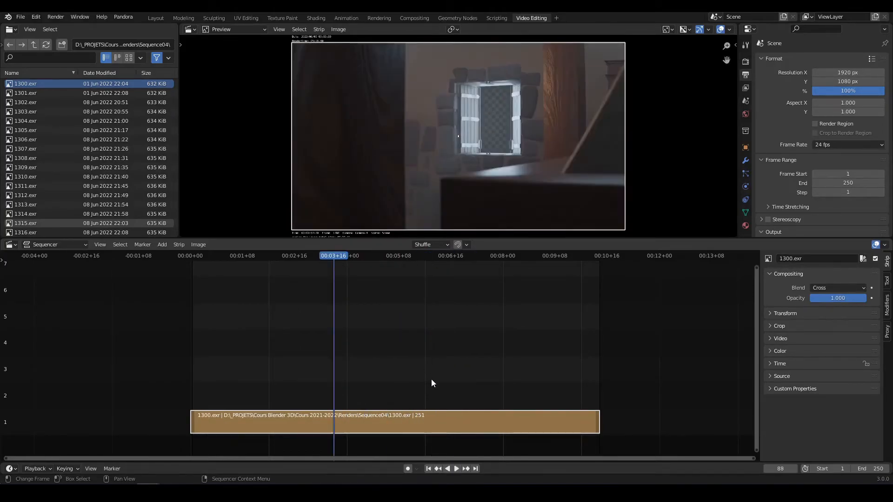
{"action": "middle_click_drag", "start_coordinate": [436, 388], "coordinate": [418, 376]}
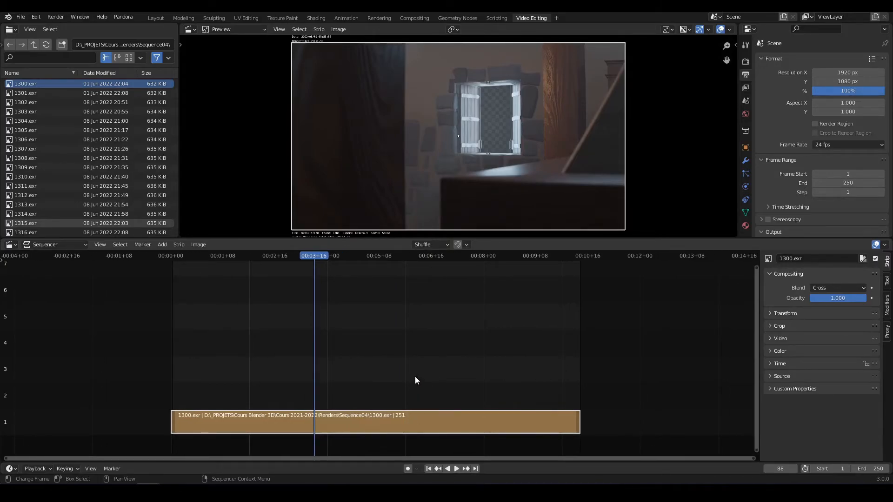
Try moving the Sequence04 strip and slipping its contents with the playhead at frame 46
{"action": "left_click_drag", "start_coordinate": [313, 257], "coordinate": [246, 260]}
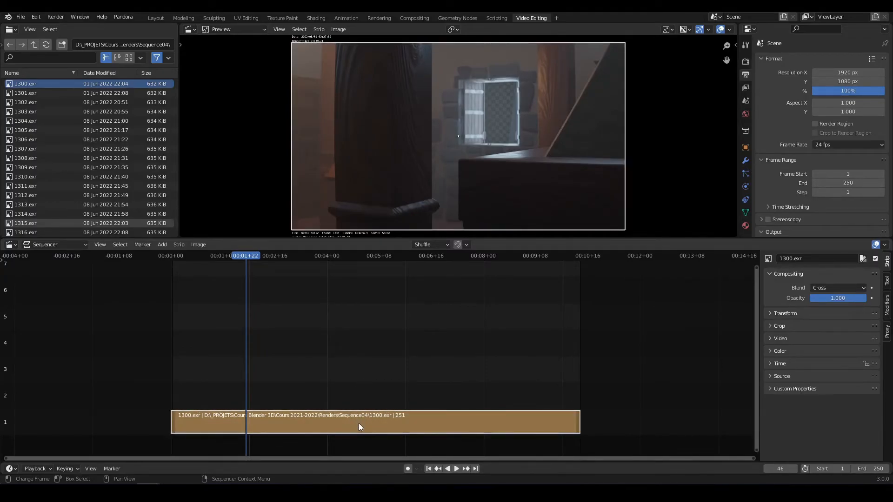
{"action": "key", "text": "g"}
{"action": "right_click", "coordinate": [377, 362]}
{"action": "key", "text": "g"}
{"action": "right_click", "coordinate": [416, 333]}
{"action": "key", "text": "s"}
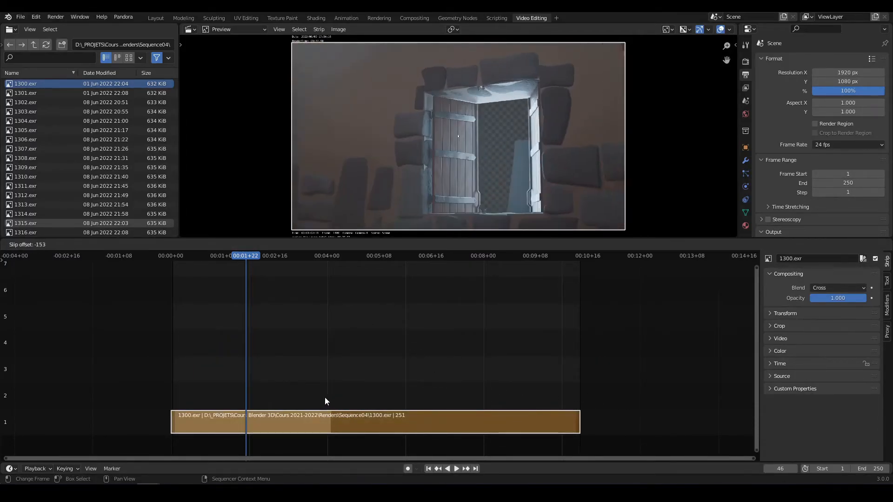
{"action": "left_click", "coordinate": [547, 407]}
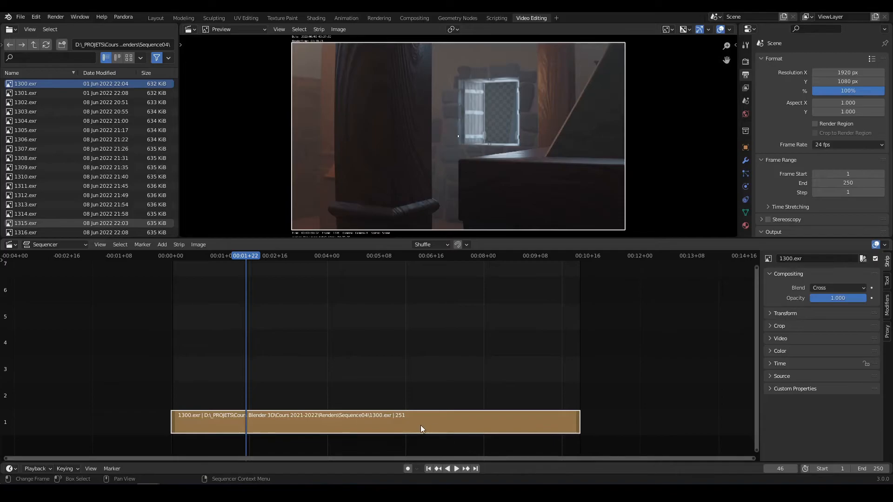
Split the strip at frame 106, move the second part to channel 3 overlapping the first part's end, and play the overlap
{"action": "left_click", "coordinate": [342, 255]}
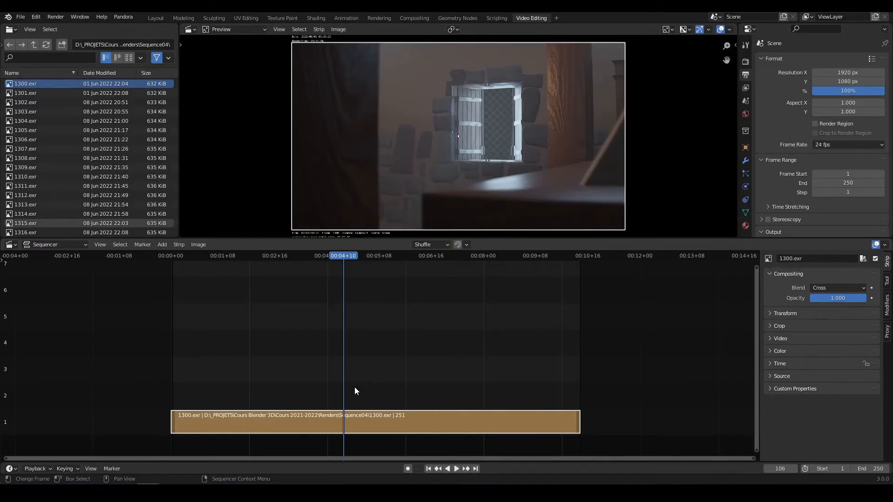
{"action": "key", "text": "k"}
{"action": "left_click_drag", "start_coordinate": [391, 423], "coordinate": [342, 372]}
{"action": "key", "text": "space"}
{"action": "left_click", "coordinate": [317, 258]}
{"action": "key", "text": "space"}
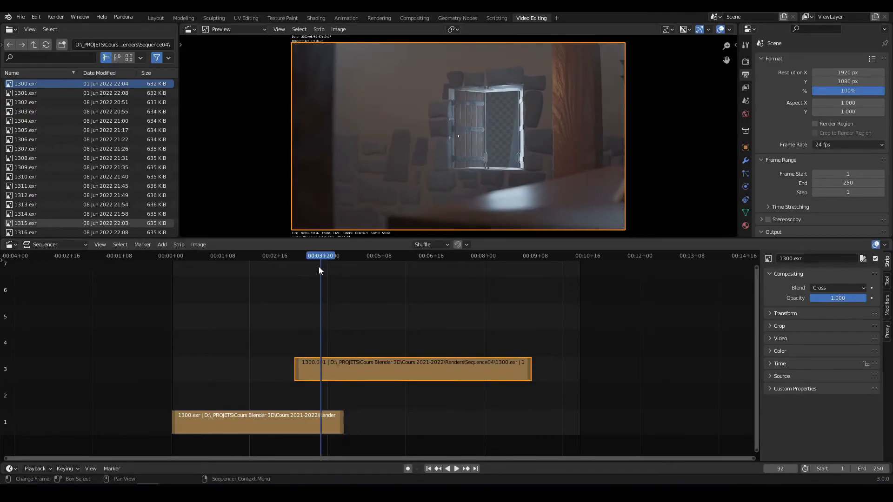
Add a Cross transition between the channel 3 strip and the channel 1 strip
{"action": "left_click", "coordinate": [297, 424], "text": "shift"}
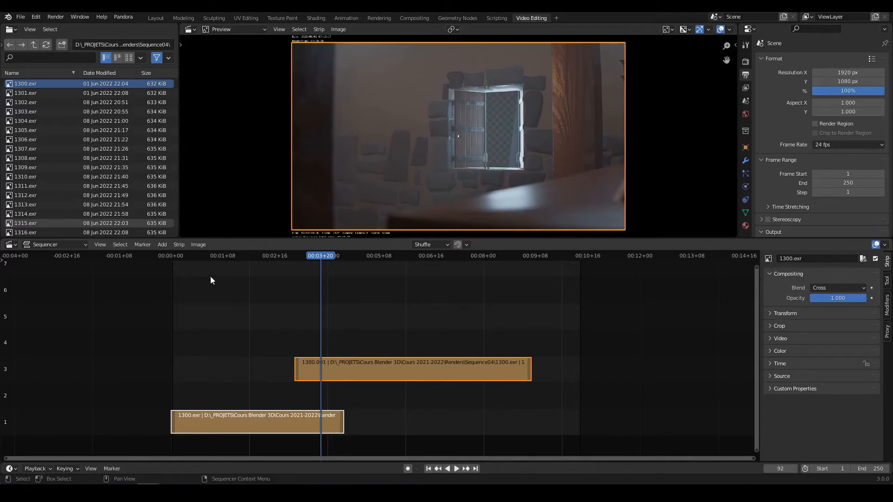
{"action": "left_click", "coordinate": [161, 245]}
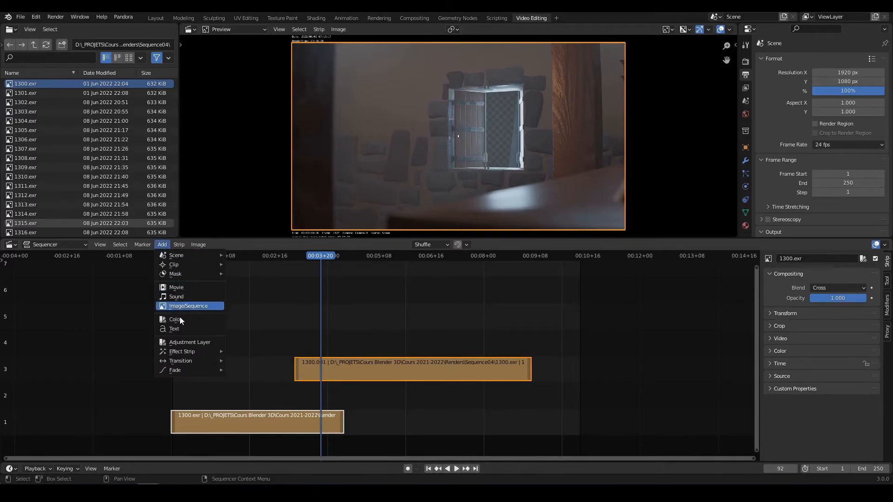
{"action": "mouse_move", "coordinate": [180, 361]}
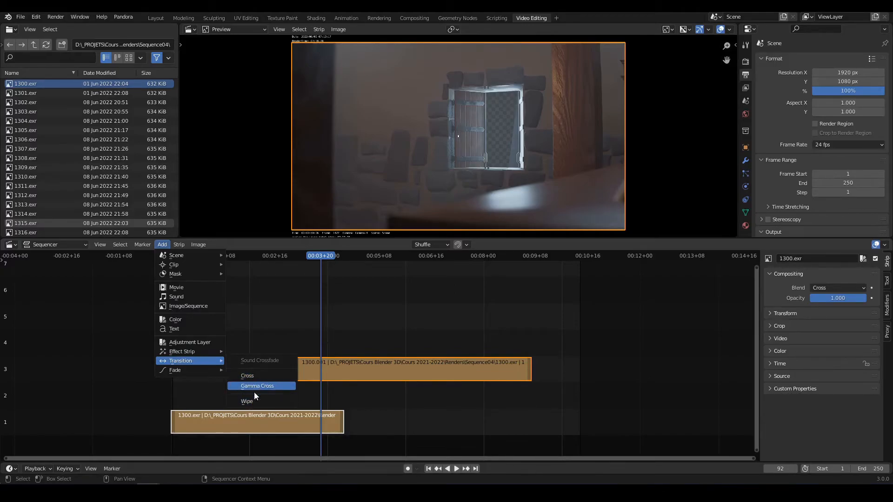
{"action": "left_click", "coordinate": [256, 377]}
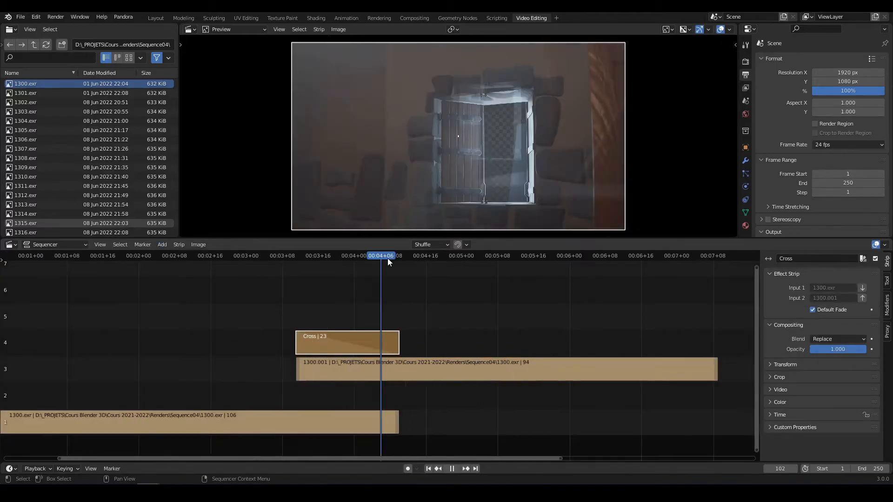
Scrub through the Cross transition and on to the end of the second strip at frame 177
{"action": "left_click_drag", "start_coordinate": [387, 258], "coordinate": [328, 259]}
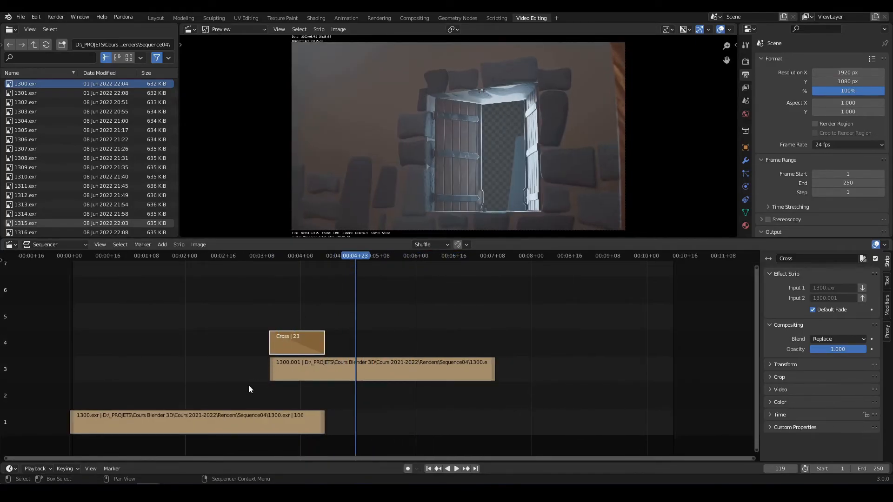
{"action": "middle_click_drag", "start_coordinate": [248, 385], "coordinate": [298, 372]}
{"action": "left_click_drag", "start_coordinate": [397, 258], "coordinate": [472, 259]}
{"action": "scroll", "coordinate": [395, 286], "scroll_direction": "down", "scroll_amount": 3, "text": "ctrl"}
{"action": "scroll", "coordinate": [512, 279], "scroll_direction": "up", "scroll_amount": 3, "text": "ctrl"}
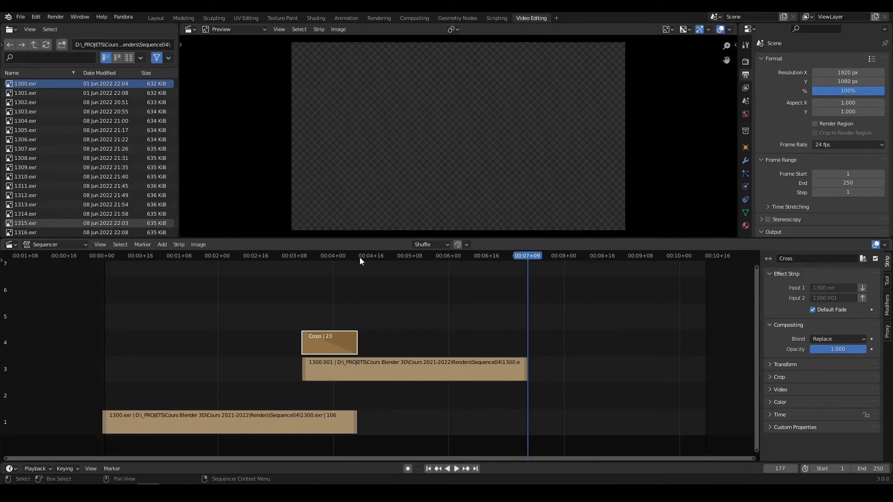
Show the sequencer timeline in frames instead of seconds and set the scene's end frame to 177
{"action": "key", "text": "ctrl+t"}
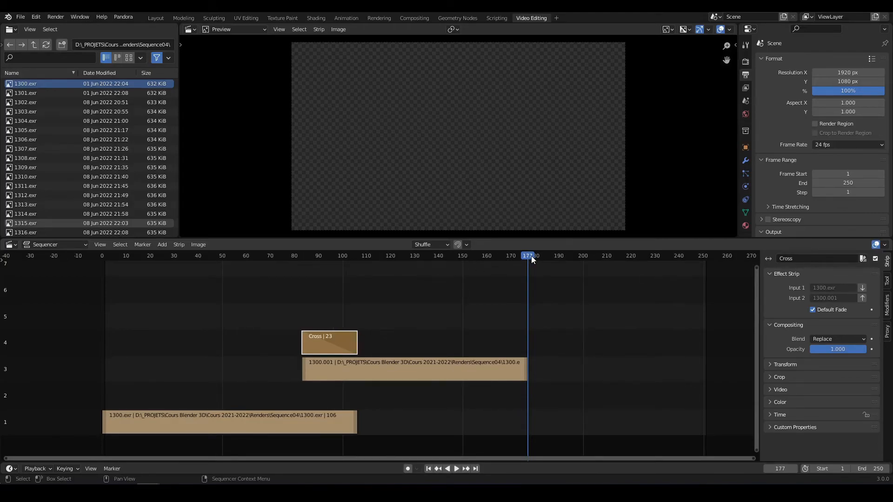
{"action": "scroll", "coordinate": [777, 153], "scroll_direction": "down", "scroll_amount": 4}
{"action": "scroll", "coordinate": [786, 153], "scroll_direction": "up", "scroll_amount": 4}
{"action": "double_click", "coordinate": [842, 183]}
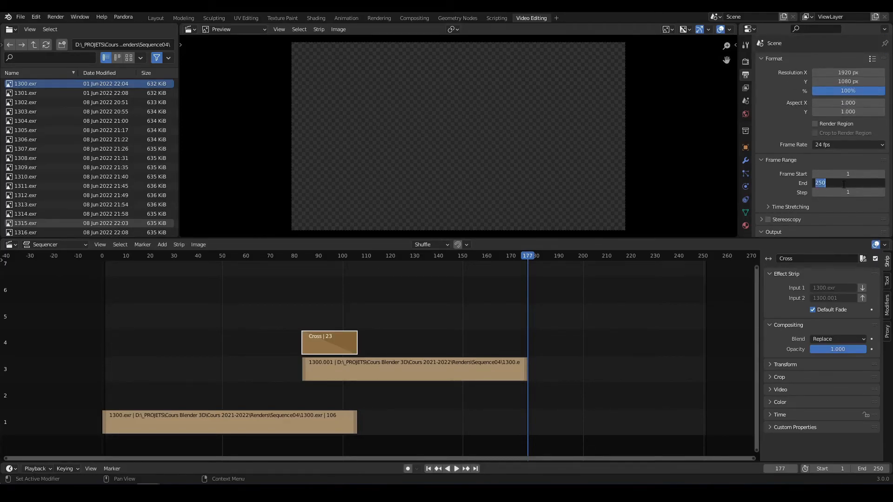
{"action": "type", "text": "177"}
{"action": "key", "text": "Return"}
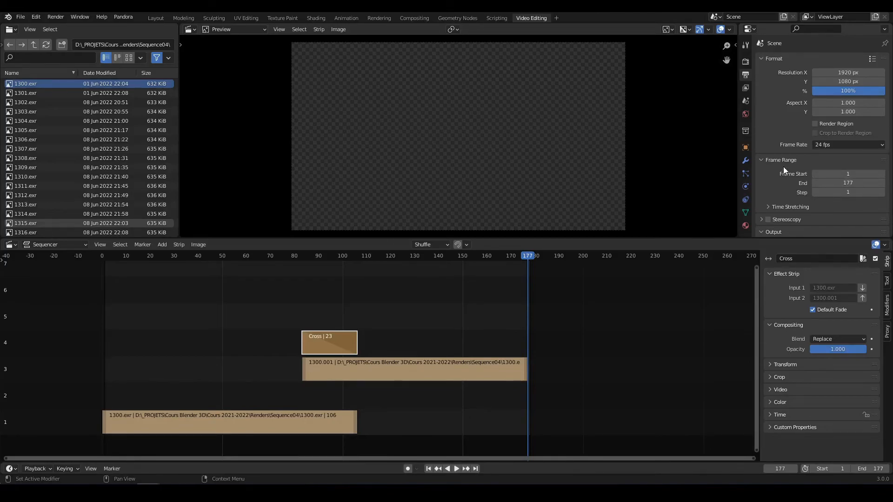
Set the output file format to FFmpeg Video and apply the H264 in MP4 encoding preset
{"action": "scroll", "coordinate": [782, 186], "scroll_direction": "down", "scroll_amount": 6}
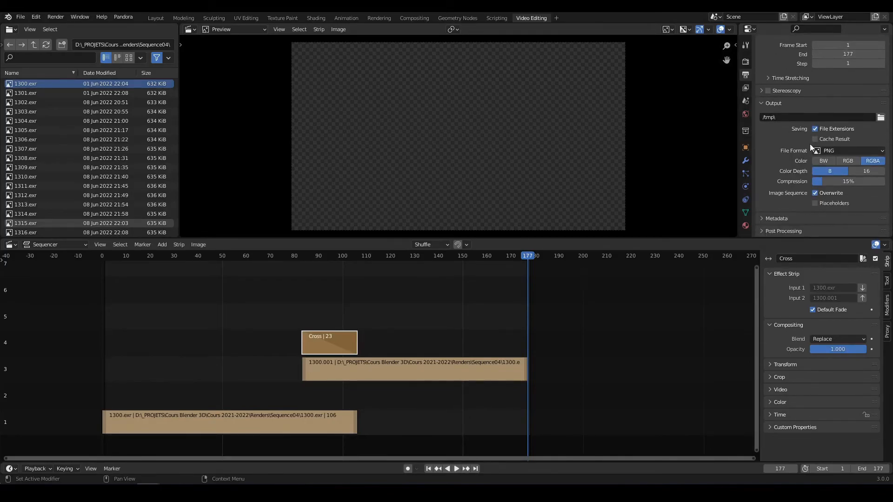
{"action": "middle_click_drag", "start_coordinate": [569, 310], "coordinate": [632, 289]}
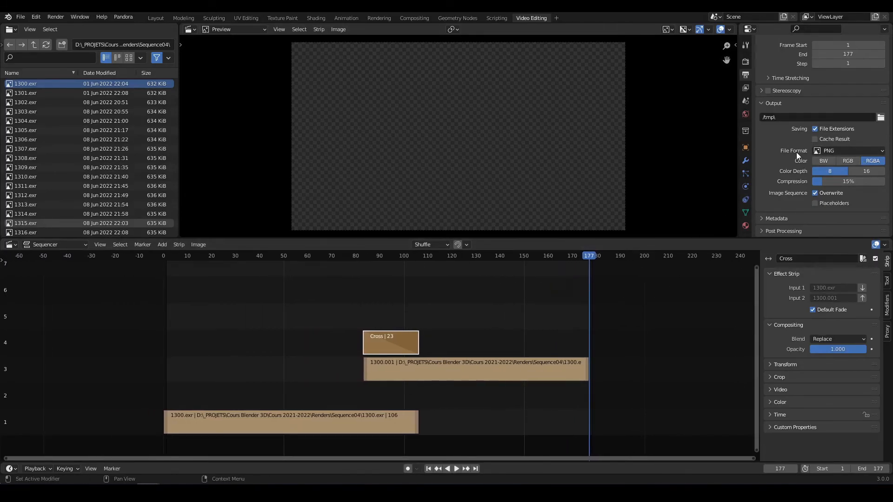
{"action": "left_click", "coordinate": [849, 151]}
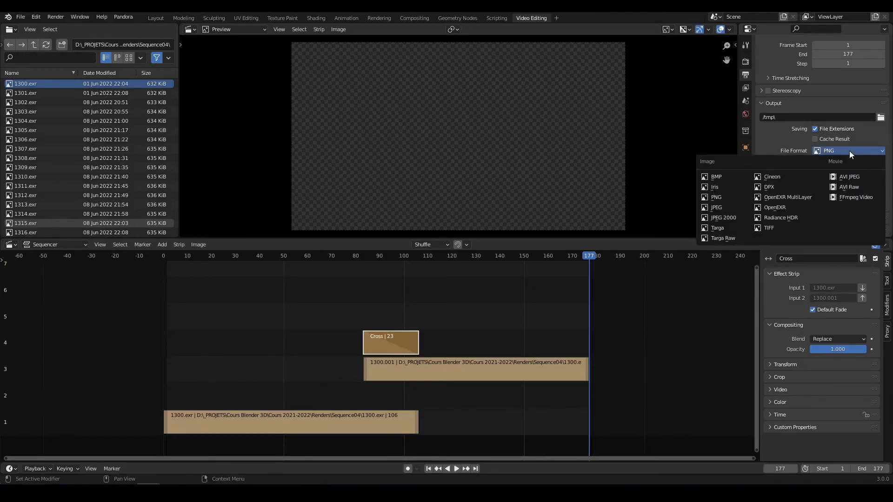
{"action": "left_click", "coordinate": [856, 197]}
{"action": "scroll", "coordinate": [814, 191], "scroll_direction": "up", "scroll_amount": 2}
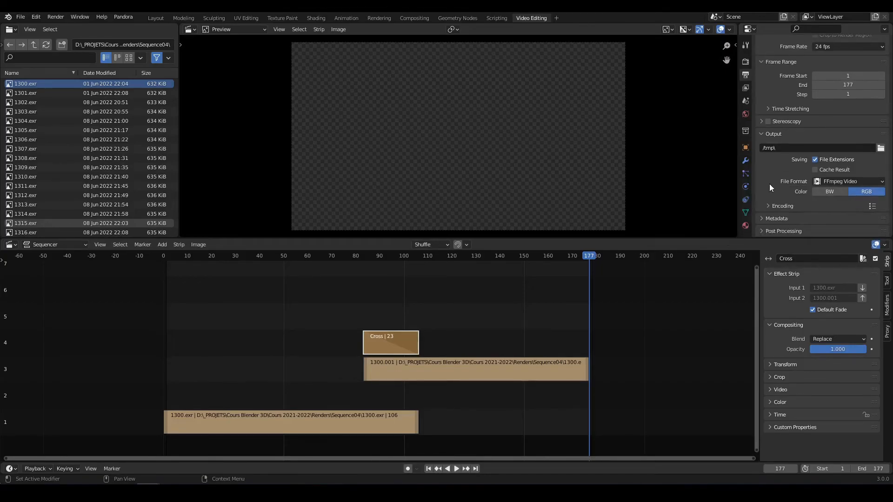
{"action": "left_click", "coordinate": [872, 206]}
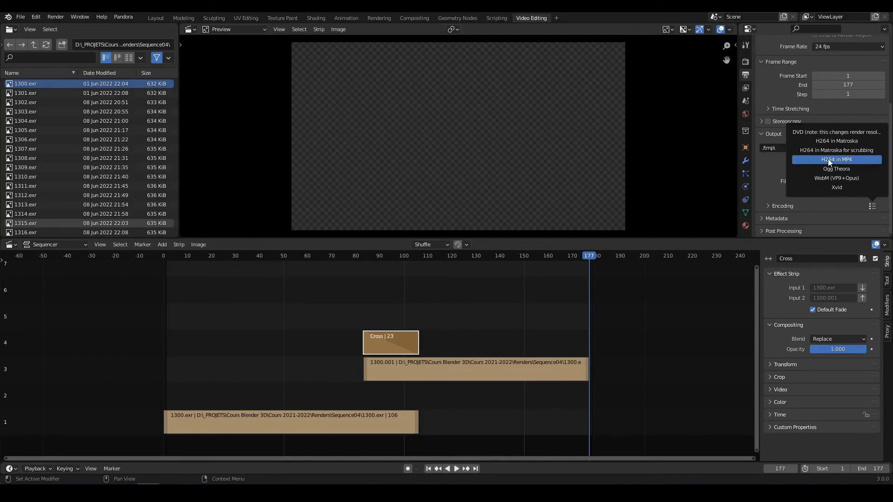
{"action": "left_click", "coordinate": [844, 160]}
Expand the encoding settings and set the audio codec to AC3
{"action": "left_click", "coordinate": [776, 205]}
{"action": "scroll", "coordinate": [776, 190], "scroll_direction": "down", "scroll_amount": 5}
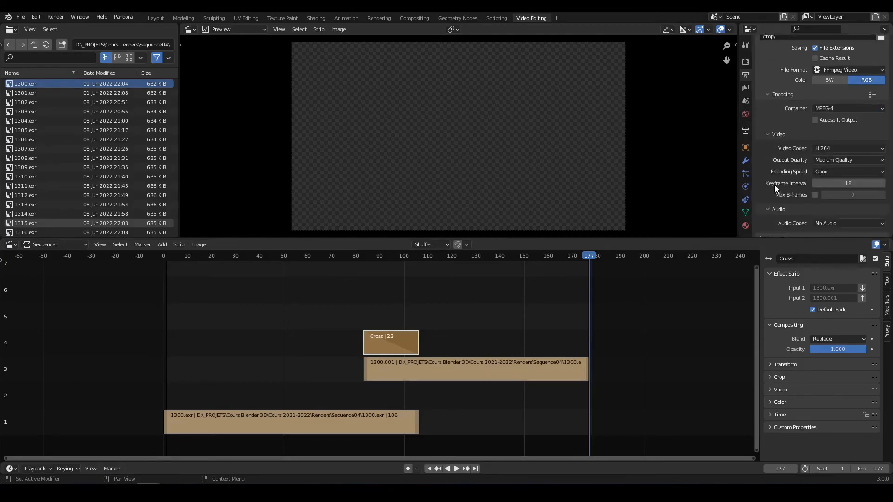
{"action": "scroll", "coordinate": [798, 168], "scroll_direction": "down", "scroll_amount": 2}
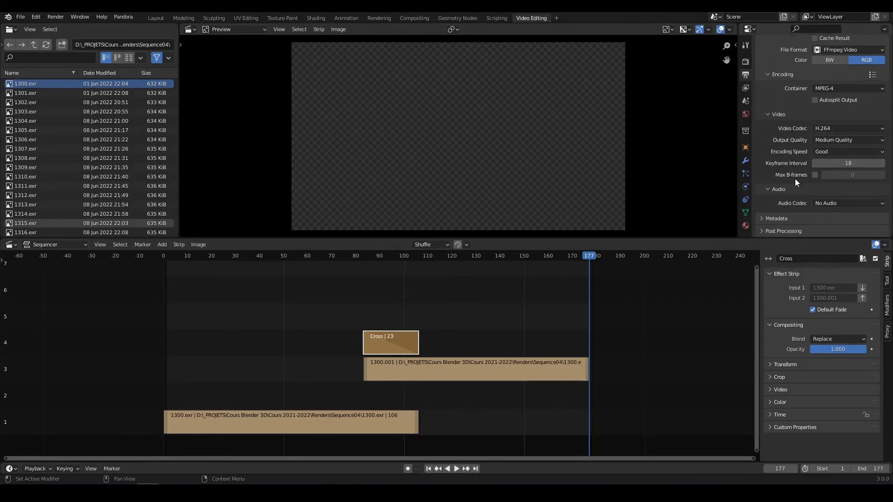
{"action": "left_click", "coordinate": [833, 205]}
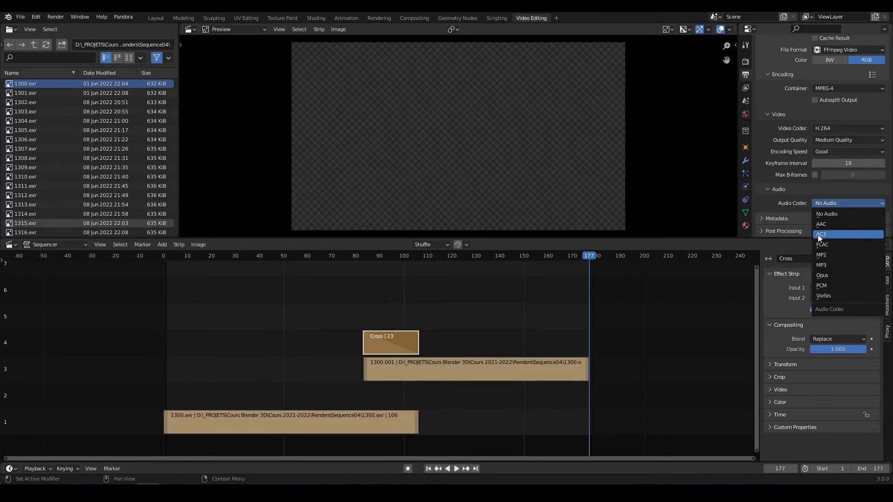
{"action": "left_click", "coordinate": [834, 235]}
{"action": "scroll", "coordinate": [758, 195], "scroll_direction": "down", "scroll_amount": 3}
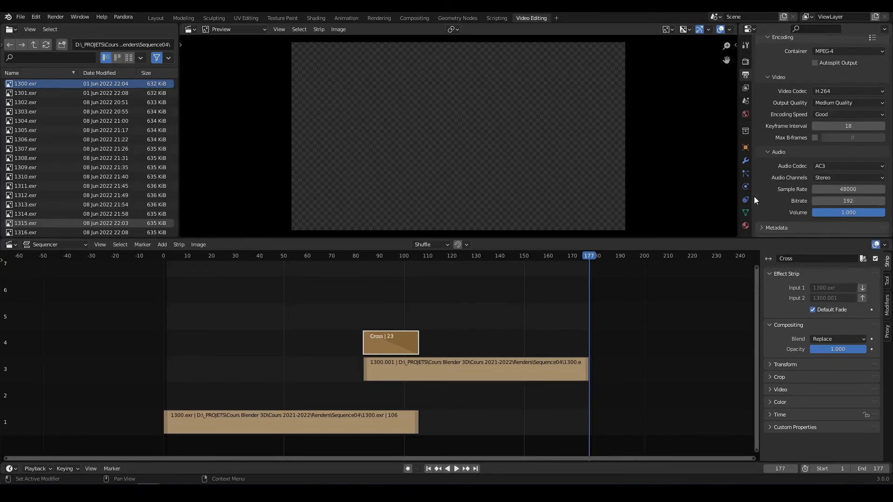
{"action": "scroll", "coordinate": [765, 181], "scroll_direction": "up", "scroll_amount": 10}
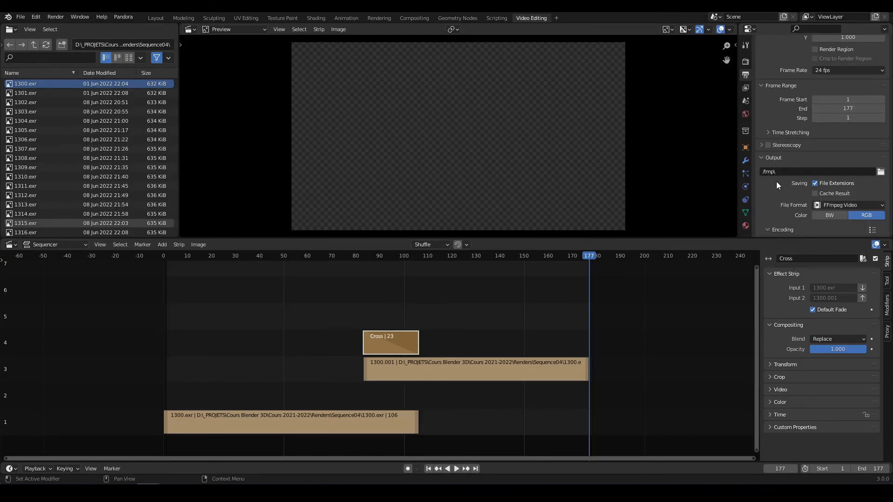
{"action": "scroll", "coordinate": [776, 180], "scroll_direction": "up", "scroll_amount": 5}
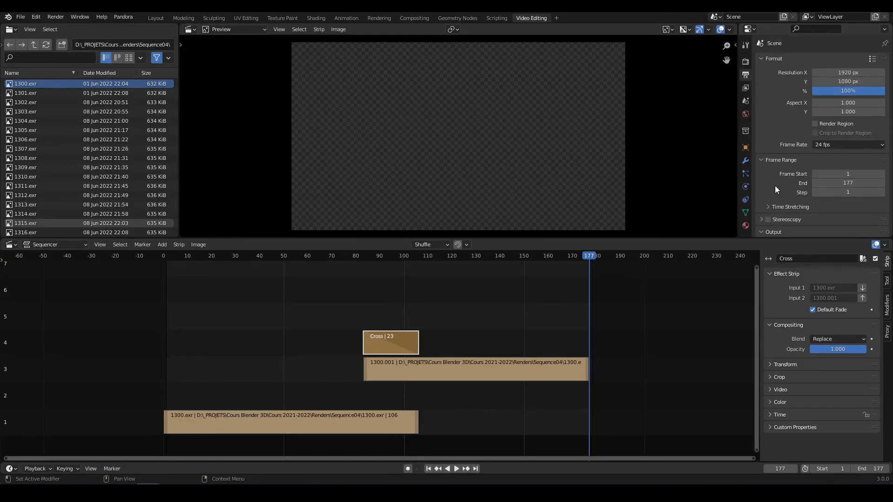
Look up the Render Animation command without running it, and move the playhead back to frame 133
{"action": "left_click", "coordinate": [57, 19]}
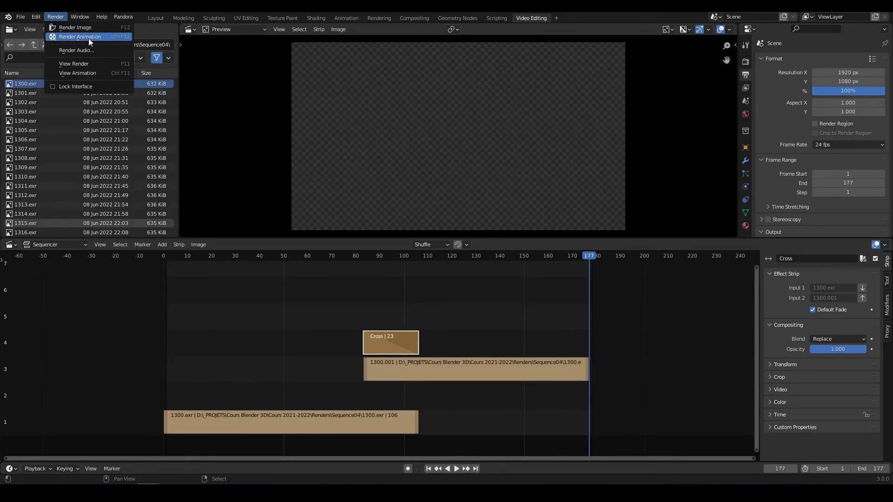
{"action": "left_click", "coordinate": [311, 300]}
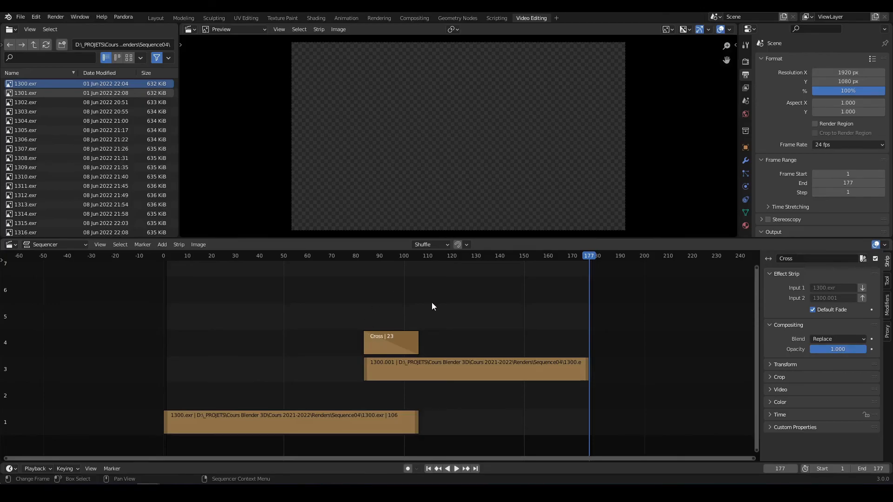
{"action": "left_click_drag", "start_coordinate": [588, 256], "coordinate": [483, 258]}
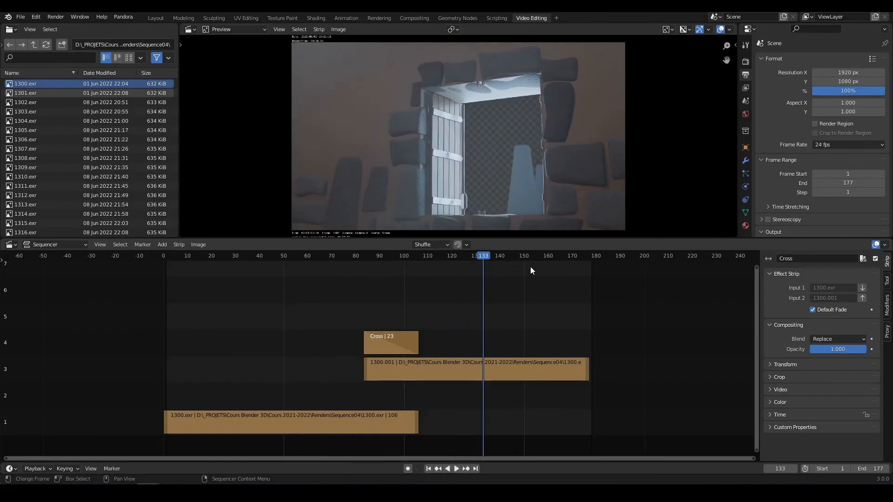